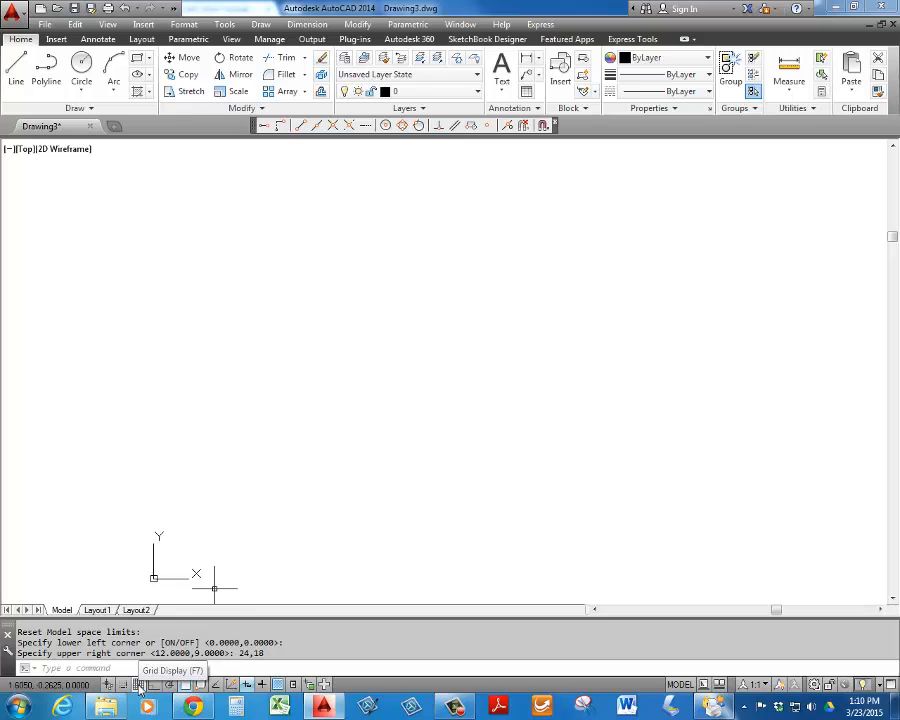
# Turn on the drawing grid in the drafting settings and disable displaying the grid beyond the limits
pyautogui.rightClick(140, 686)
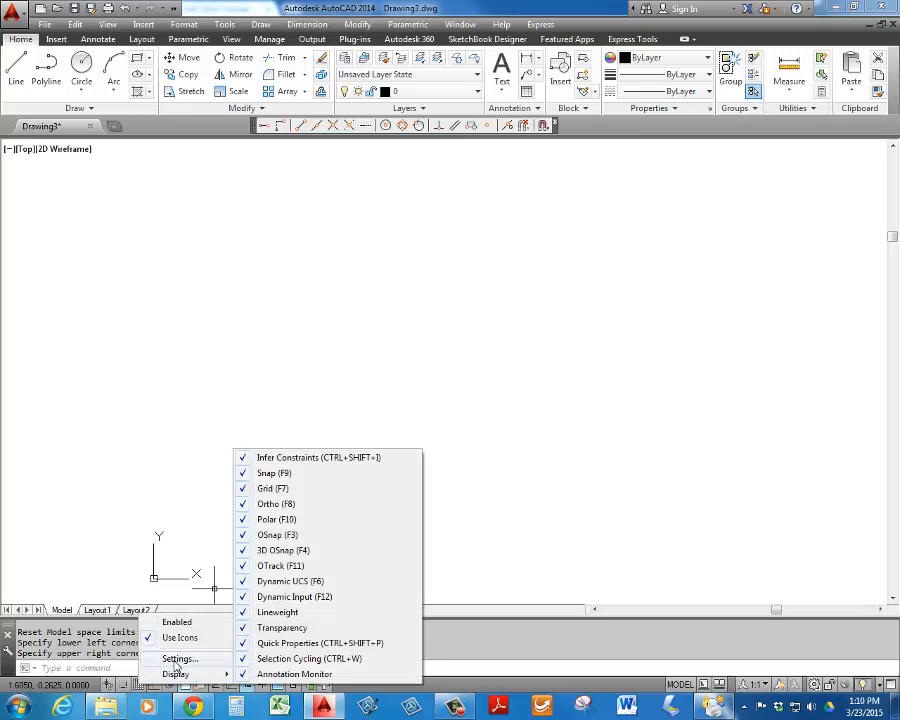
pyautogui.click(179, 660)
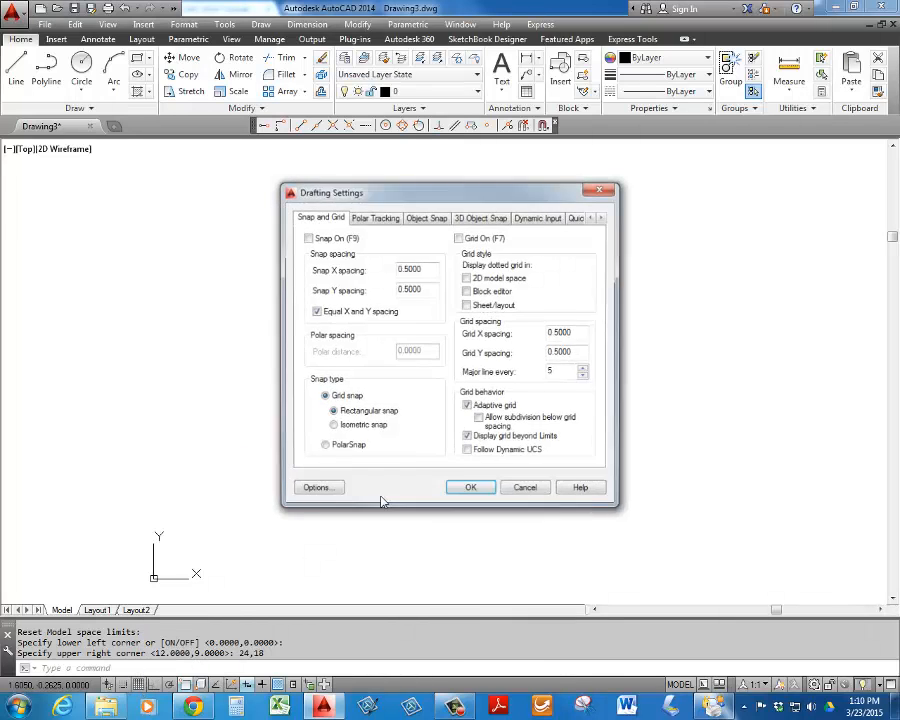
pyautogui.click(458, 237)
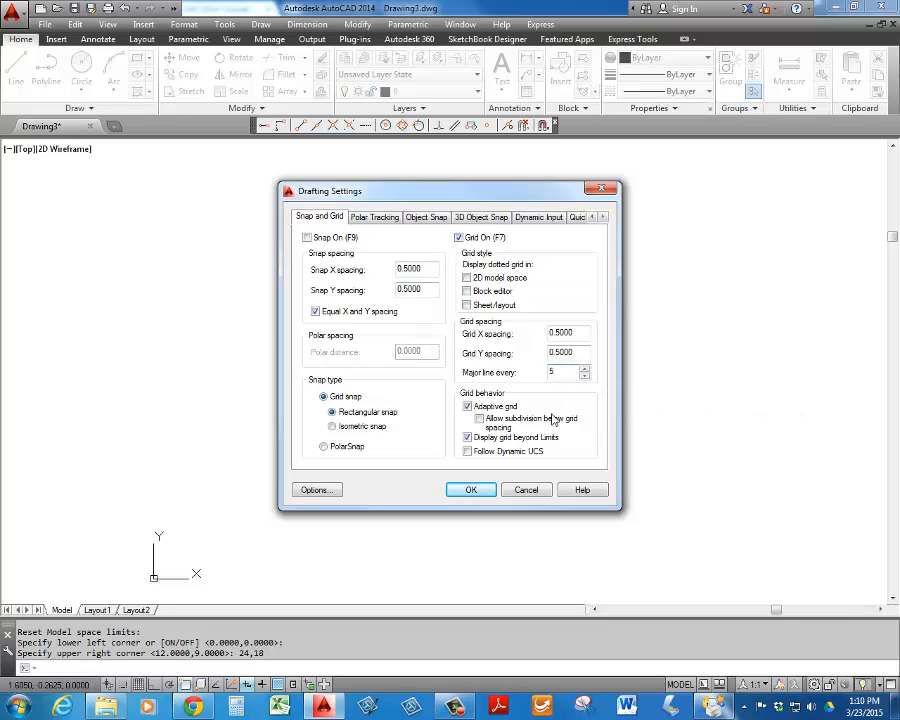
pyautogui.click(467, 439)
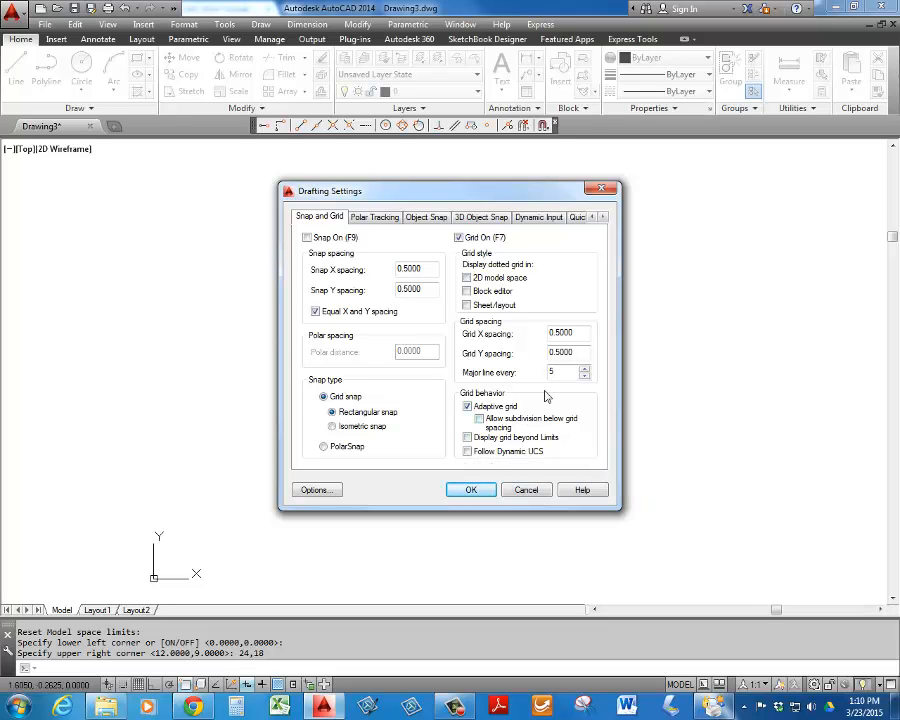
pyautogui.click(474, 490)
pyautogui.scroll(-3, 412, 459)
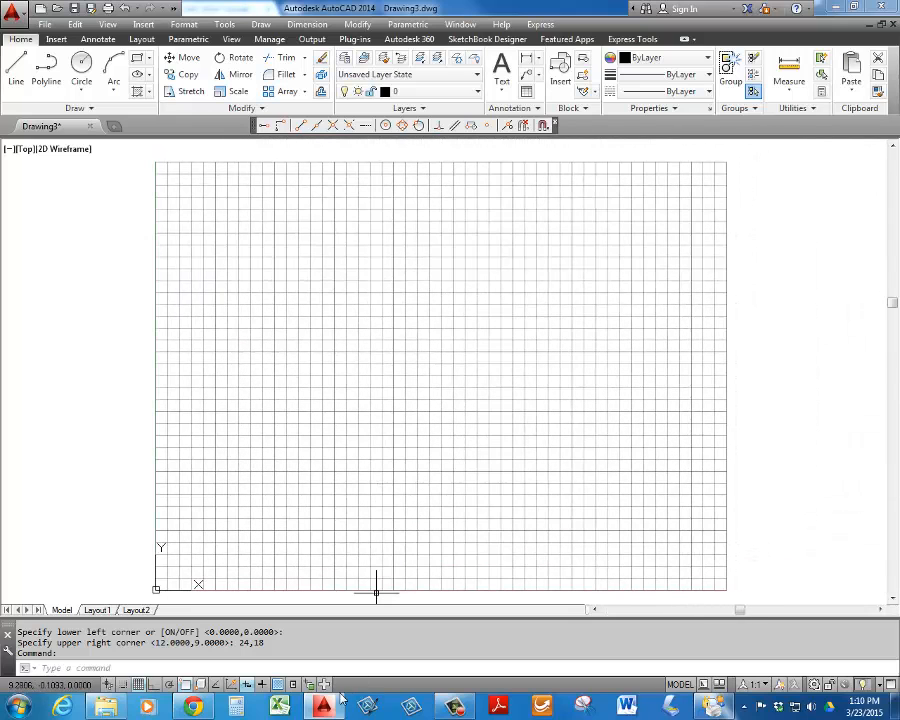
# Consult the Indexing Base drawing in Chrome, turn grid snap on in AutoCAD, and draw a circle of radius 3 centred at 12.5,7.5
pyautogui.moveTo(197, 708)
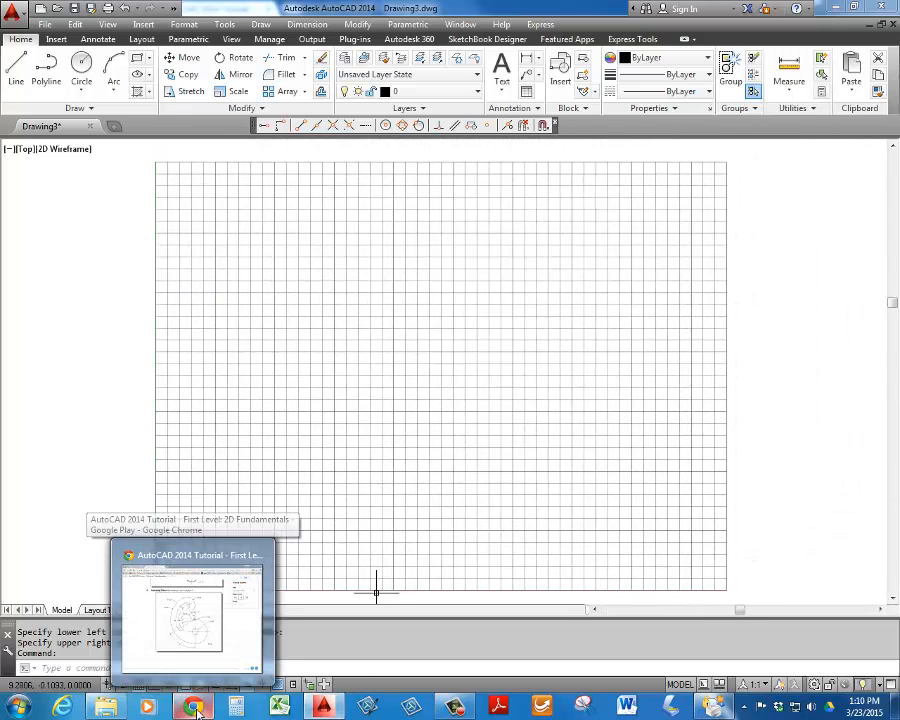
pyautogui.click(190, 615)
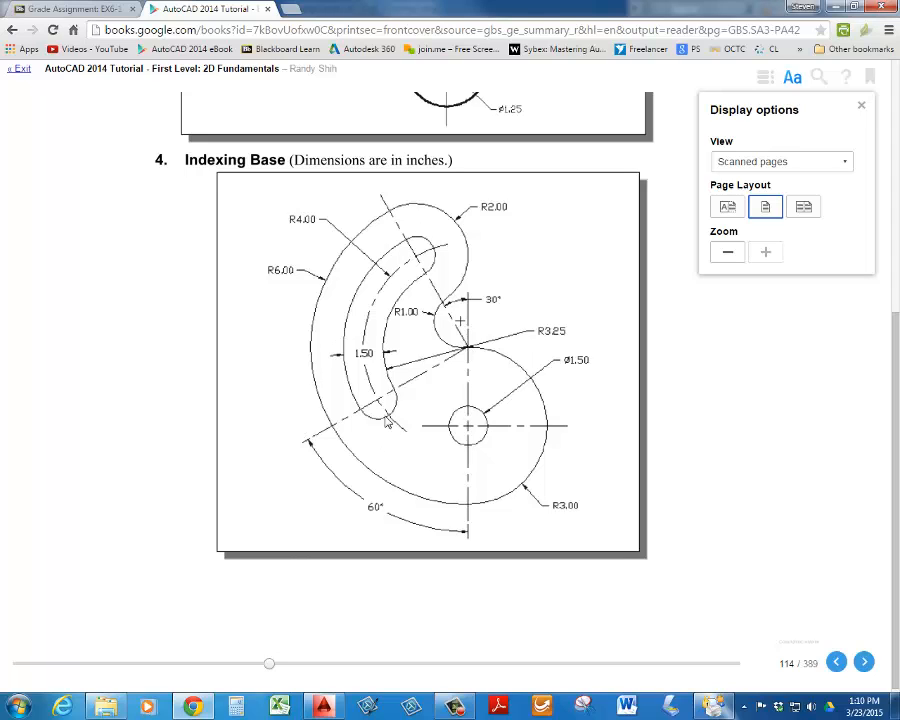
pyautogui.click(324, 708)
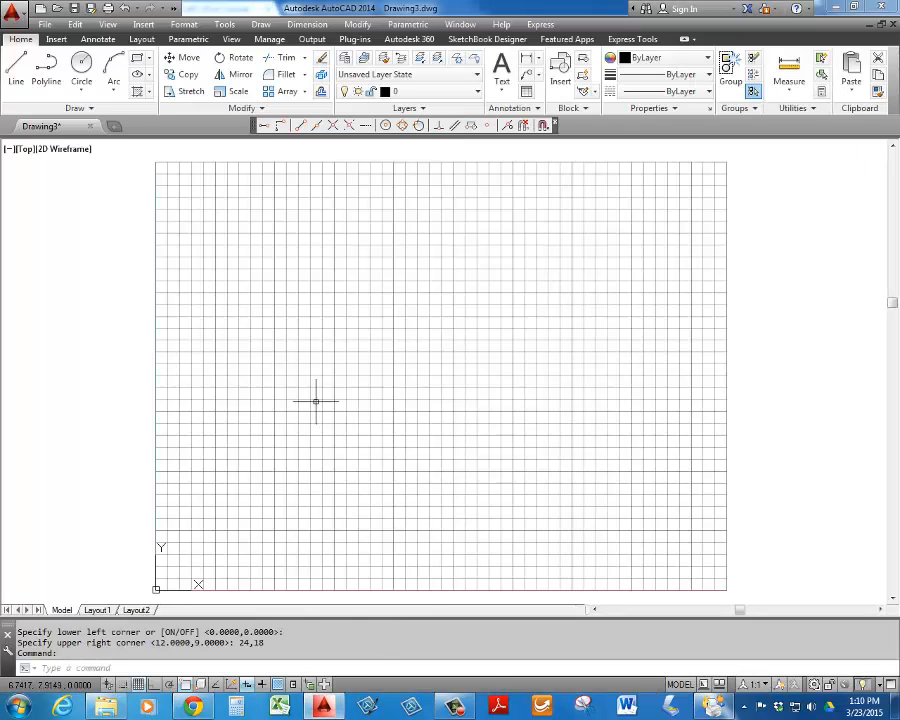
pyautogui.click(81, 66)
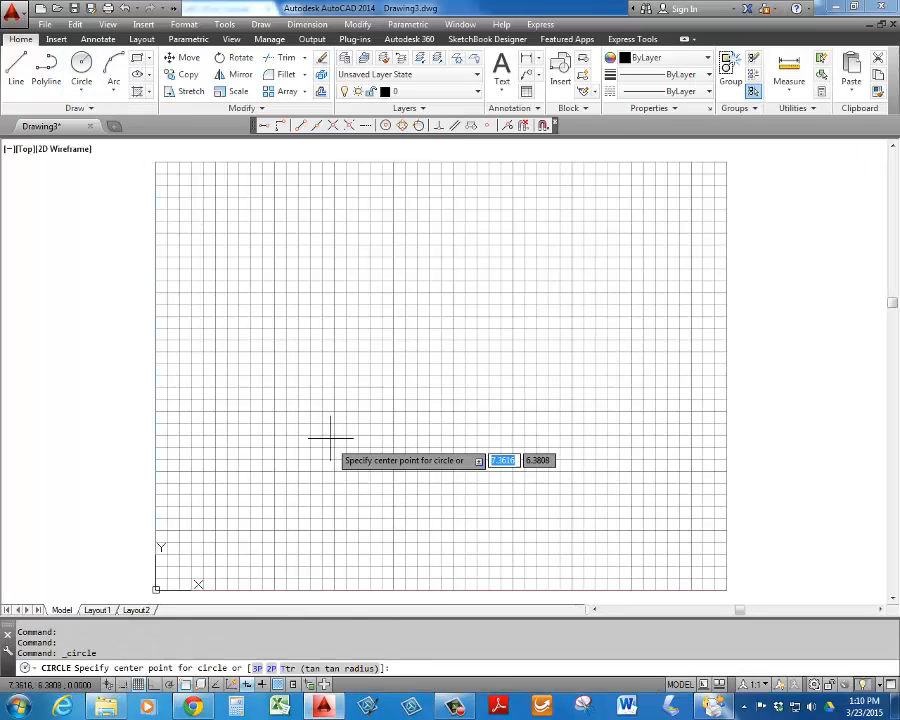
pyautogui.click(124, 684)
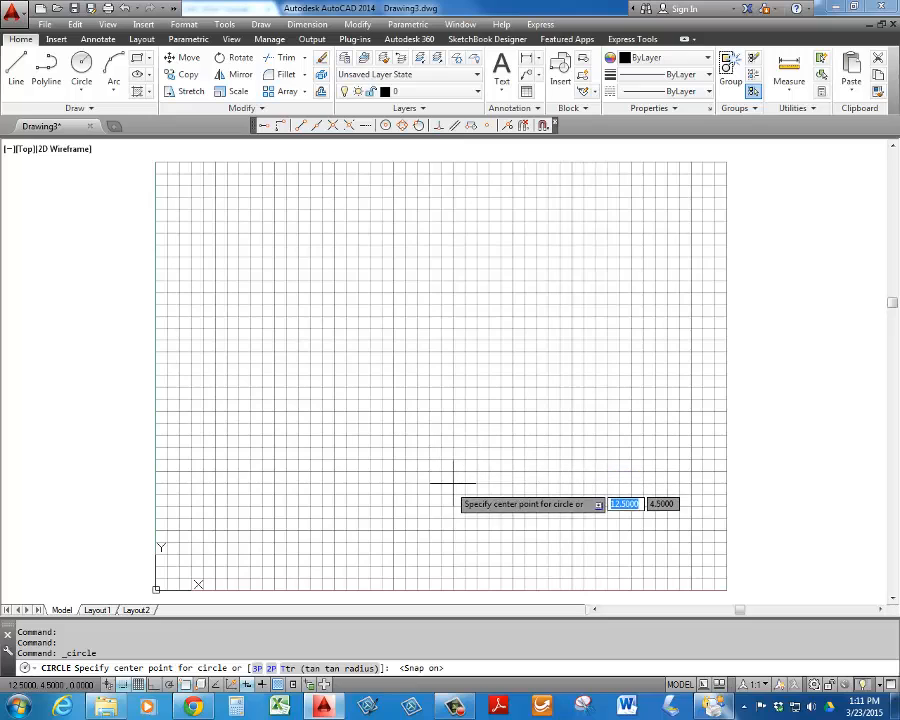
pyautogui.click(453, 411)
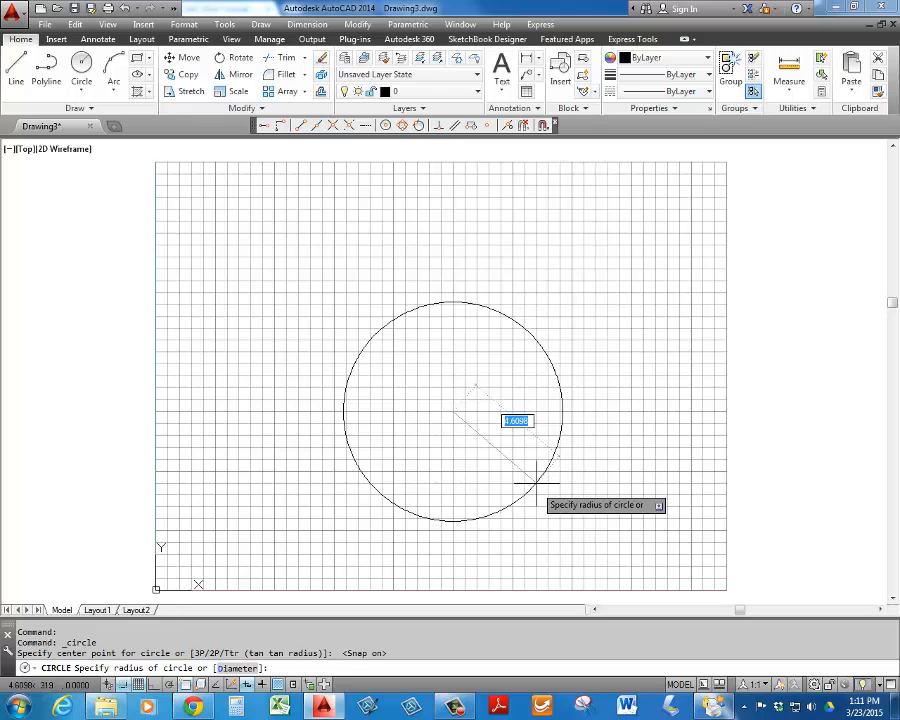
pyautogui.write('3')
pyautogui.press('Return')
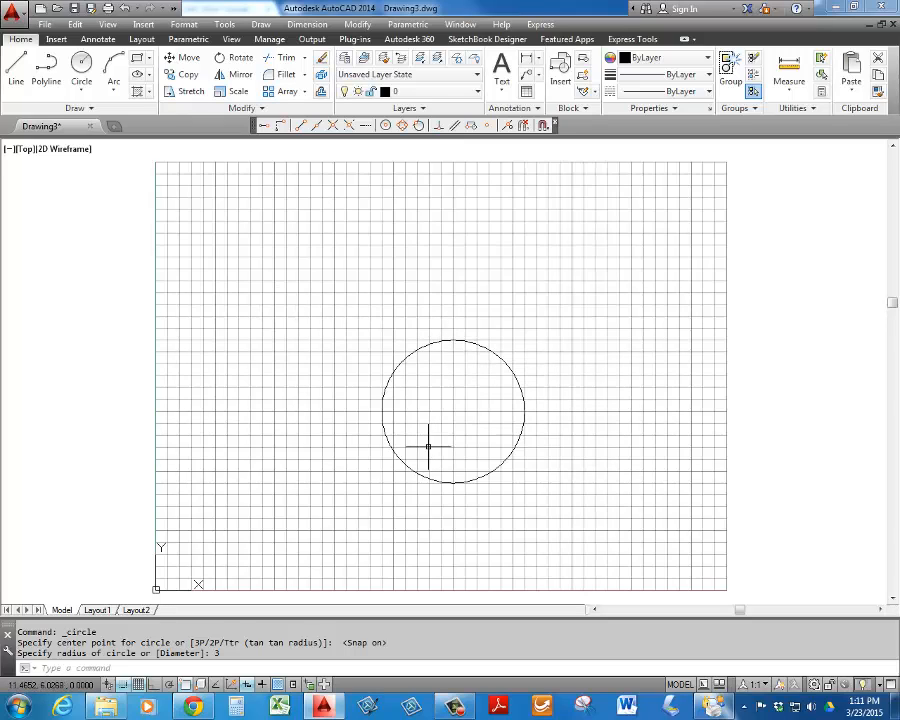
# Enable the Quadrant object snap mode in the drafting settings
pyautogui.rightClick(186, 688)
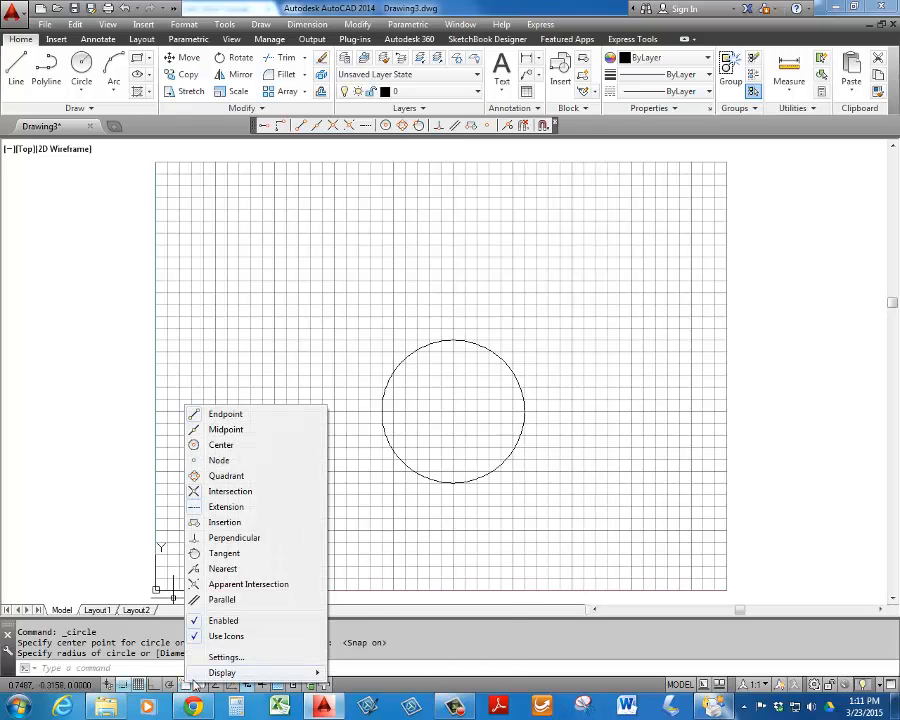
pyautogui.click(222, 657)
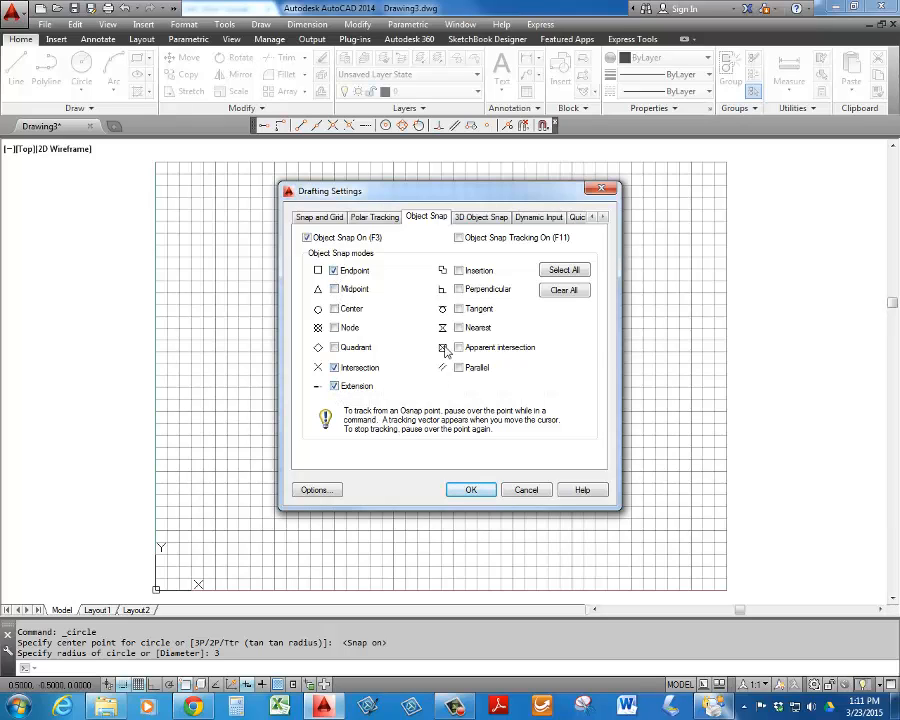
pyautogui.click(334, 347)
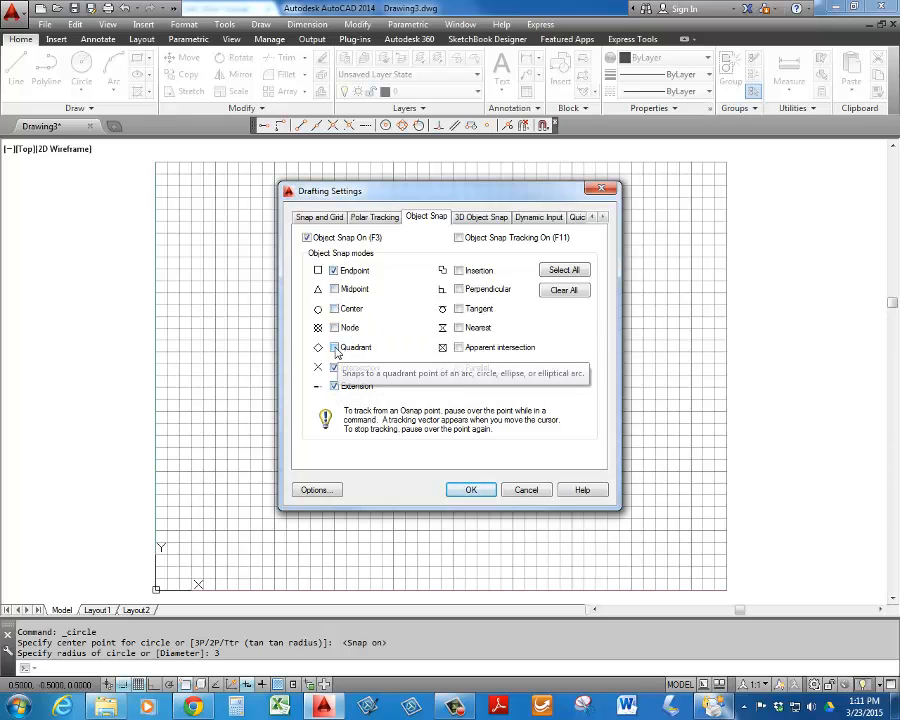
pyautogui.click(471, 490)
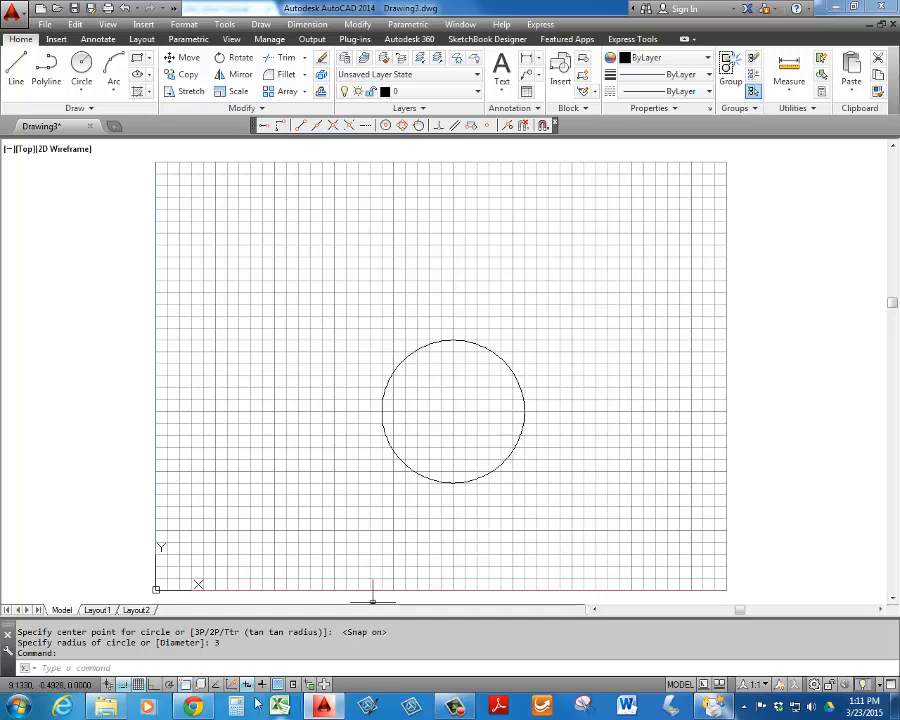
# Check the Indexing Base drawing in Chrome and draw a radius 6 circle in AutoCAD centred on the first circle's top quadrant
pyautogui.click(186, 709)
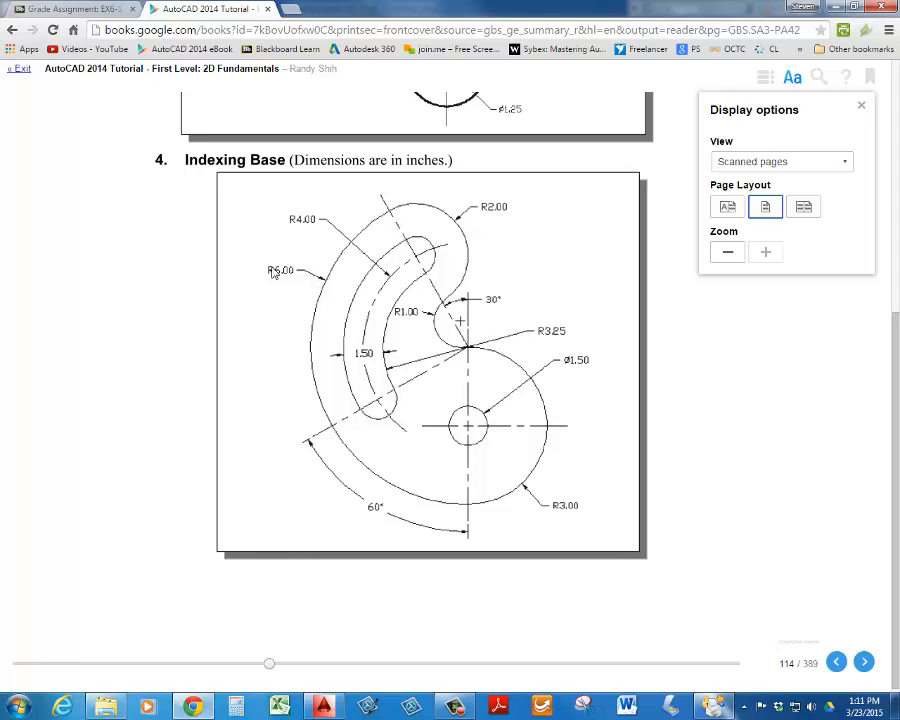
pyautogui.click(323, 707)
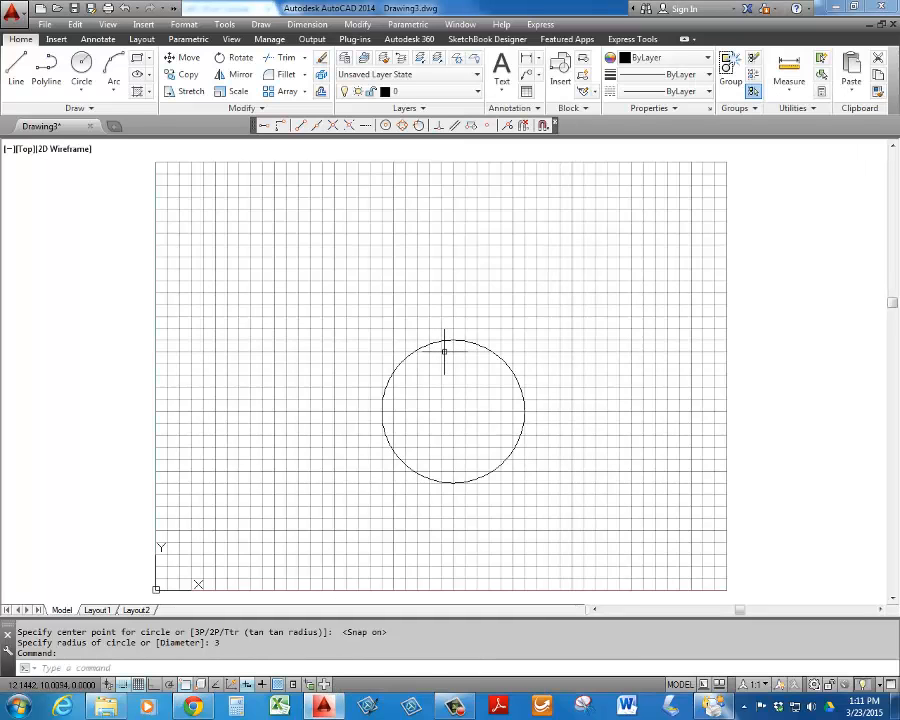
pyautogui.write('c')
pyautogui.press('Return')
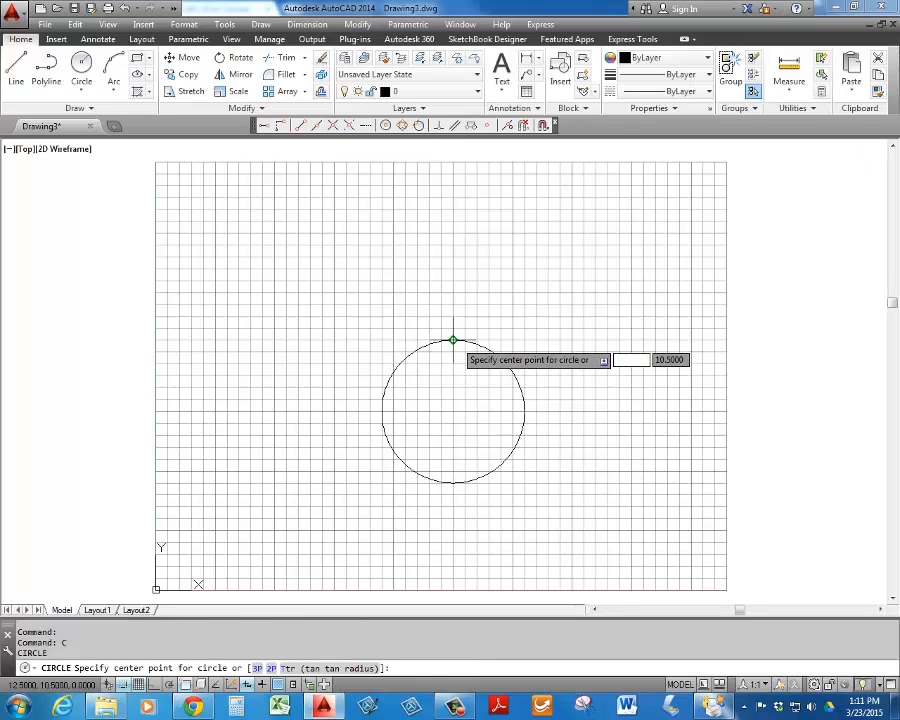
pyautogui.click(453, 340)
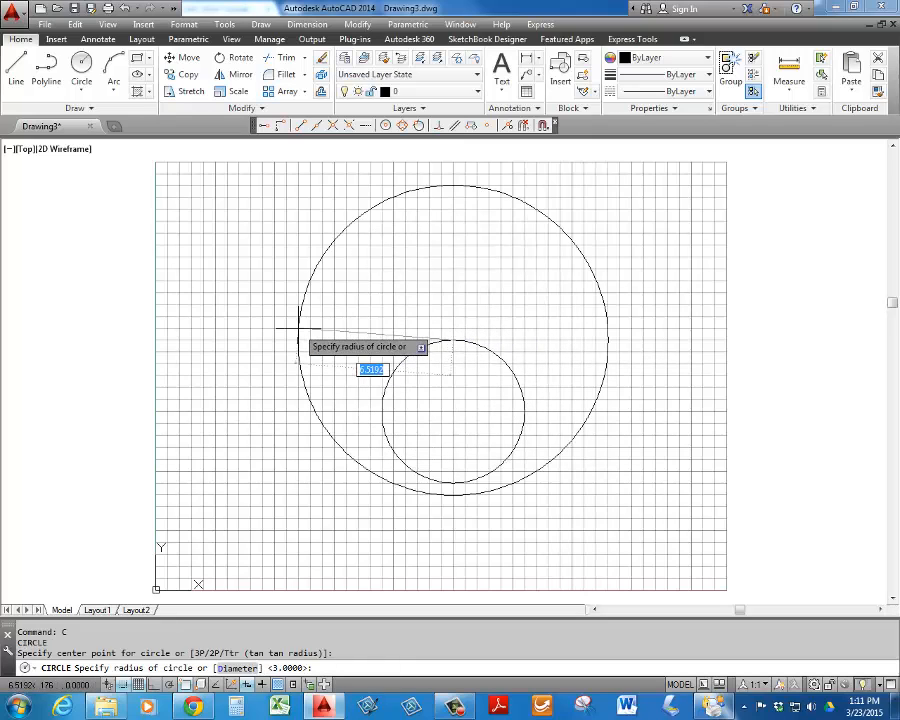
pyautogui.write('6')
pyautogui.press('Return')
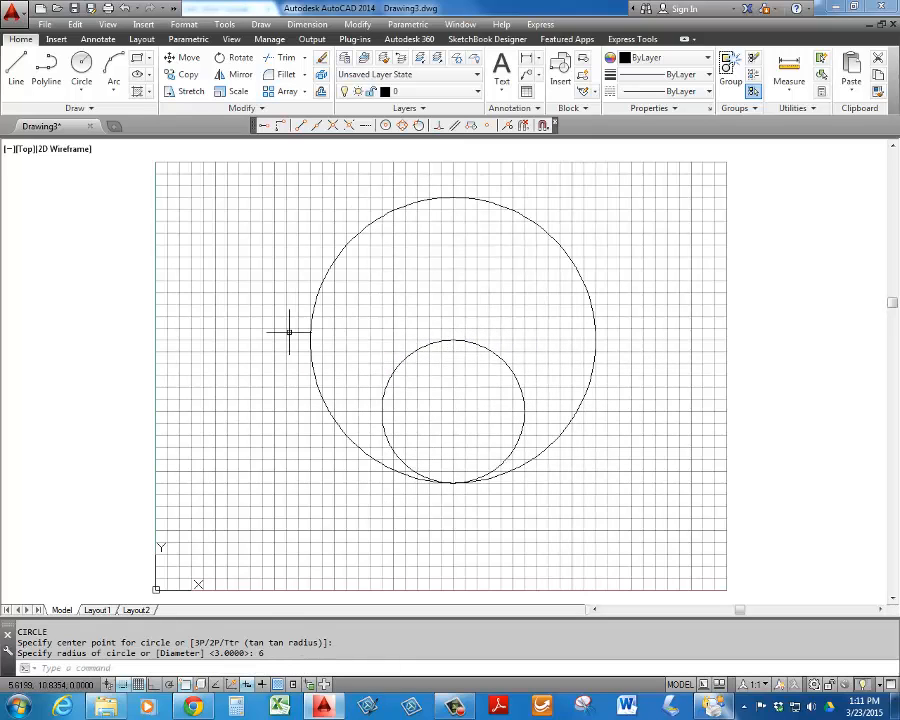
# Check the reference drawing in Chrome, and in AutoCAD draw a radius 4 circle concentric with the radius 6 circle
pyautogui.click(194, 707)
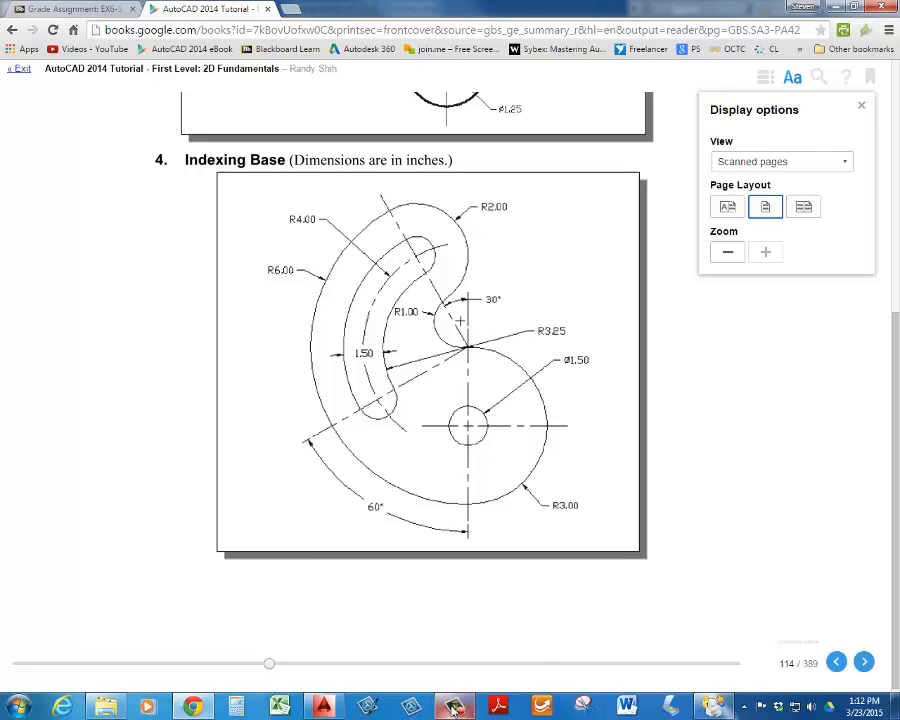
pyautogui.moveTo(455, 707)
pyautogui.click(323, 707)
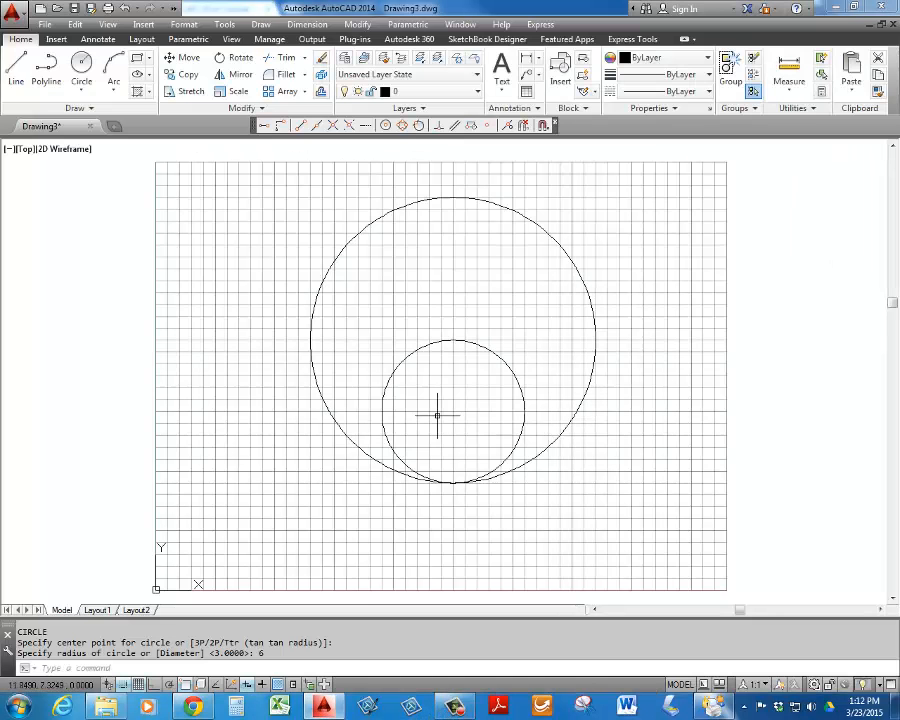
pyautogui.write('c')
pyautogui.press('Return')
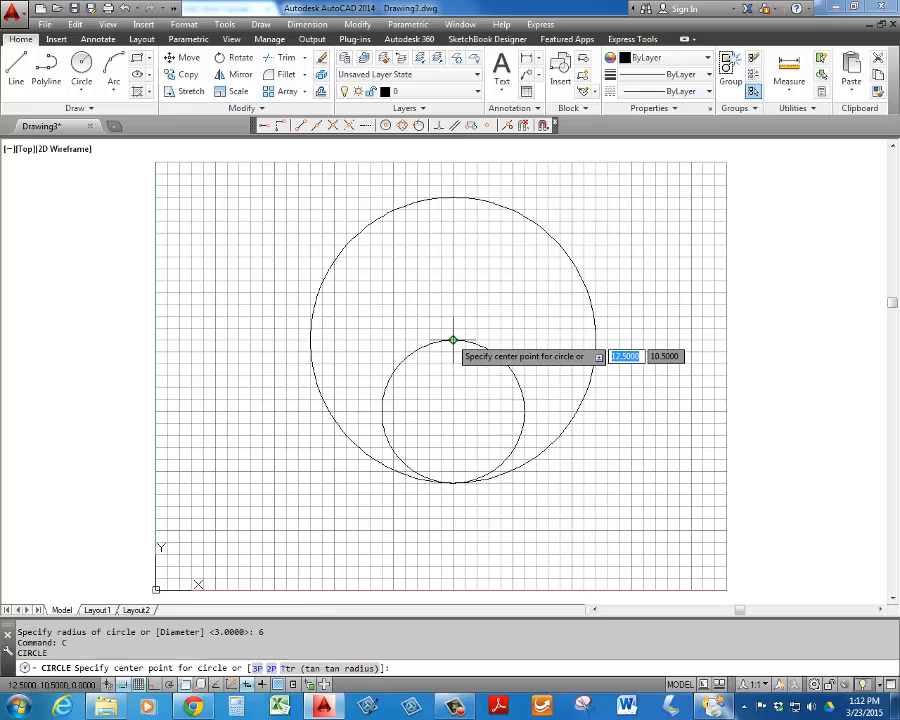
pyautogui.click(453, 340)
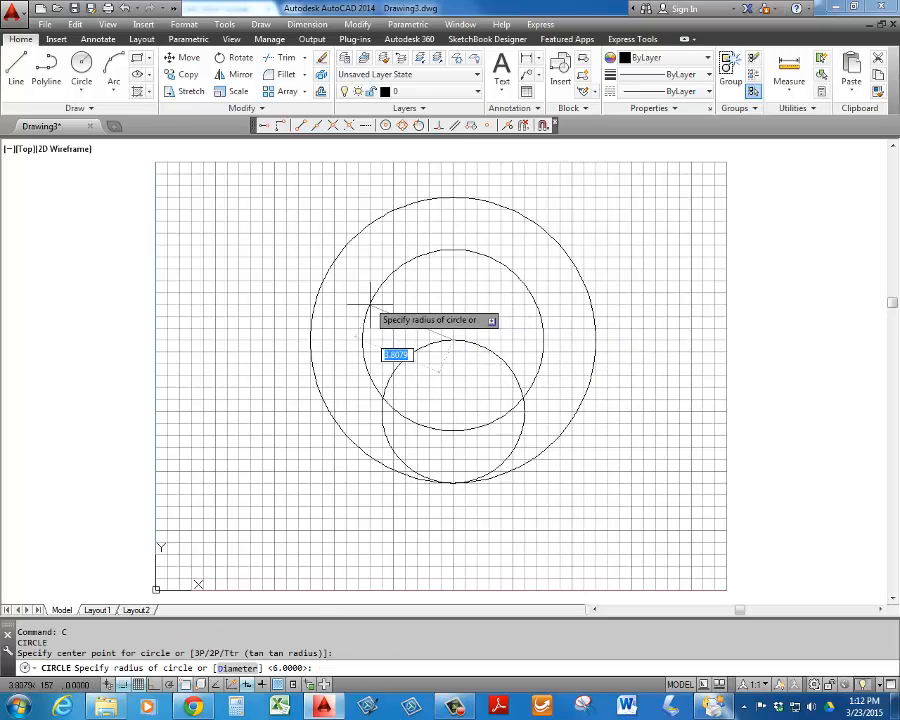
pyautogui.write('4')
pyautogui.press('Return')
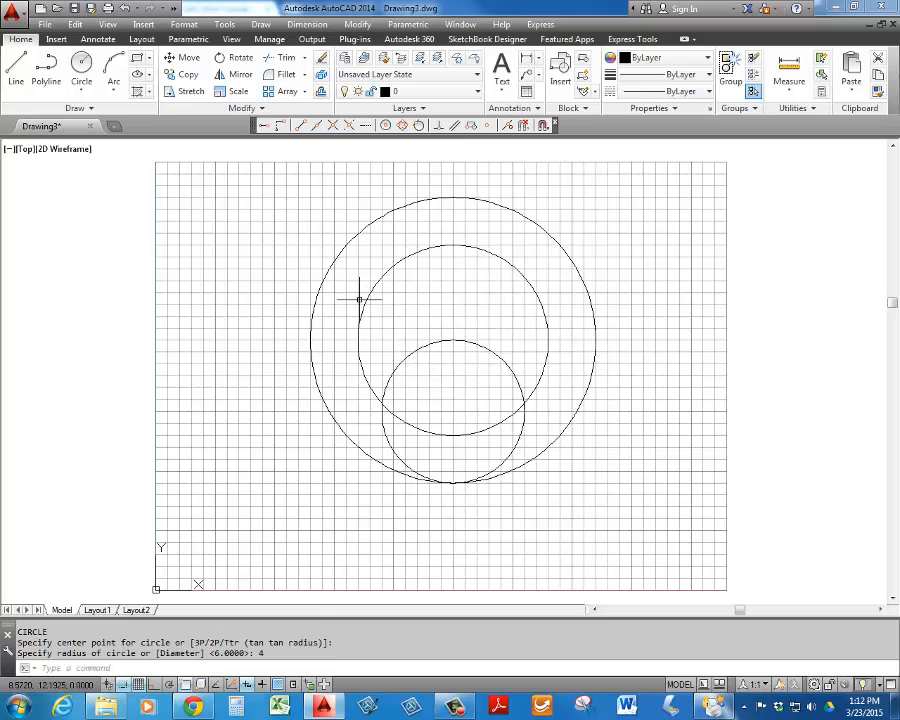
# Review the slot dimensions in Chrome, turn grid snap off in AutoCAD, and draw a 3.25 radius circle concentric with the radius 4 circle
pyautogui.click(195, 708)
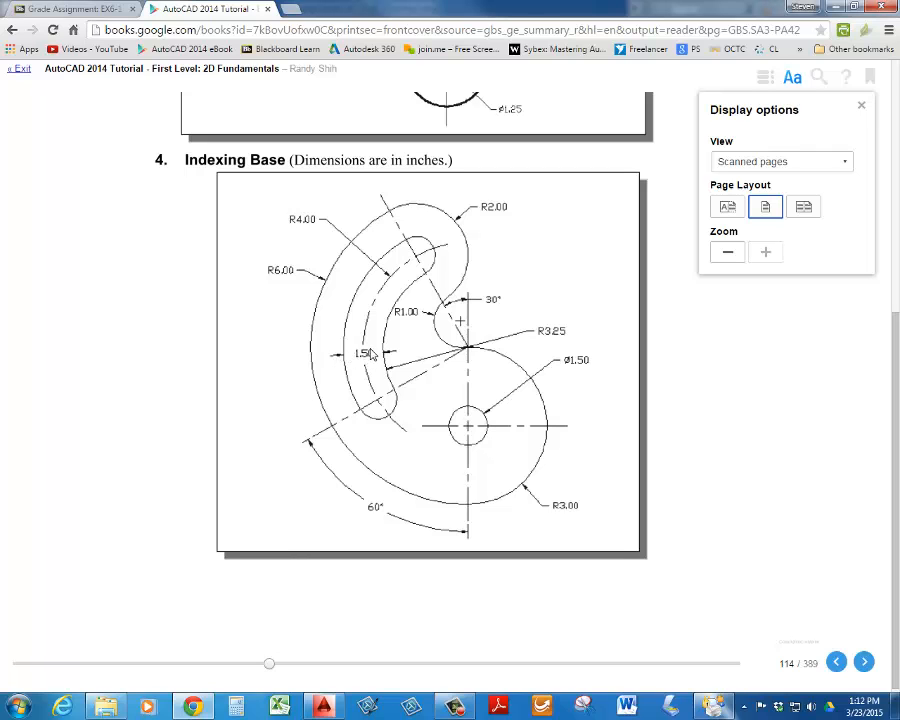
pyautogui.click(325, 707)
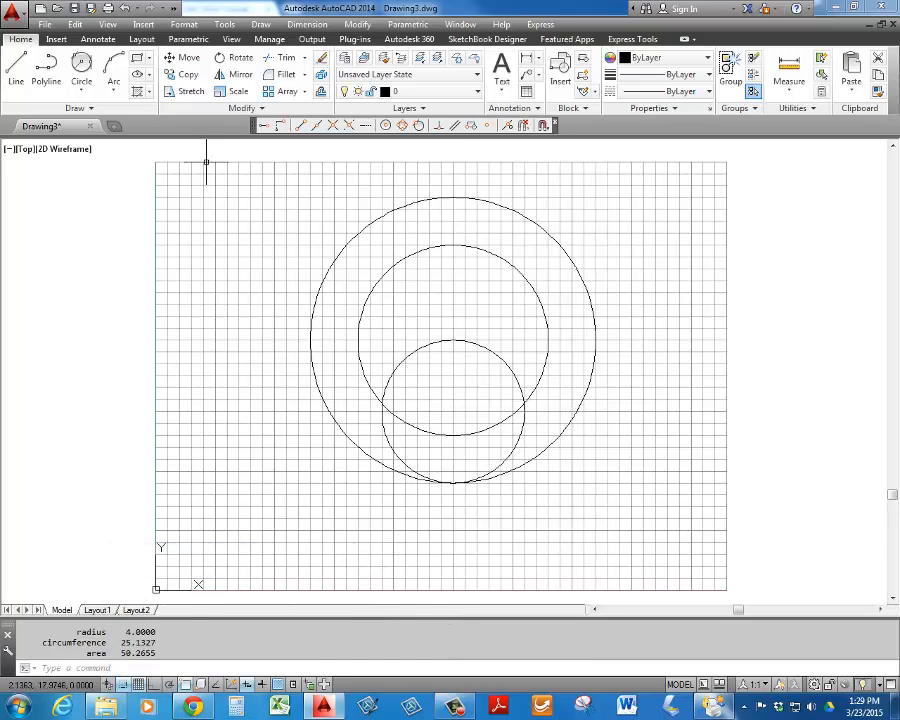
pyautogui.click(82, 88)
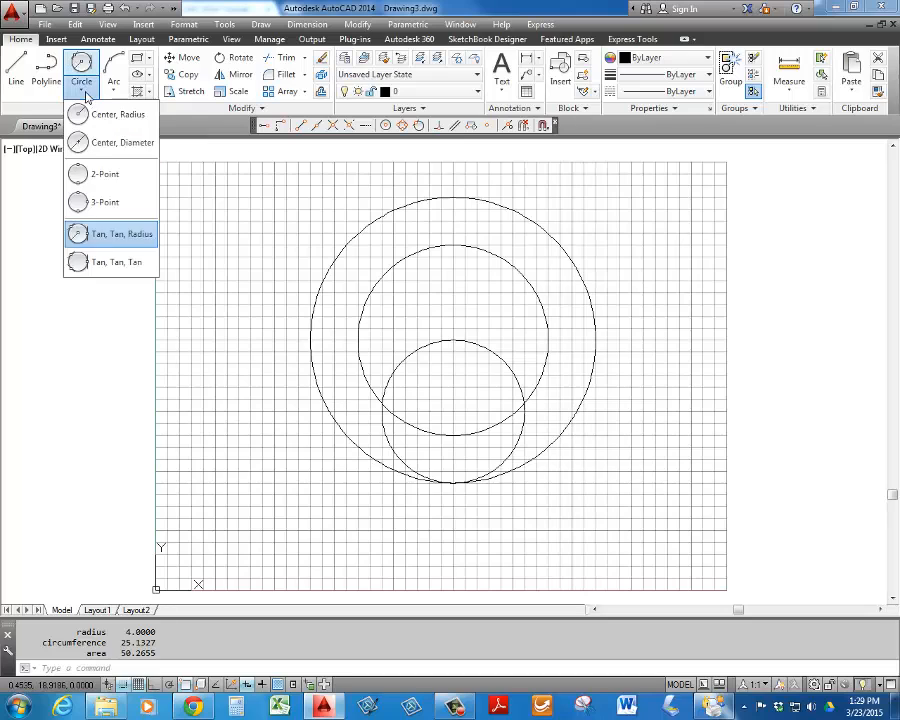
pyautogui.click(100, 115)
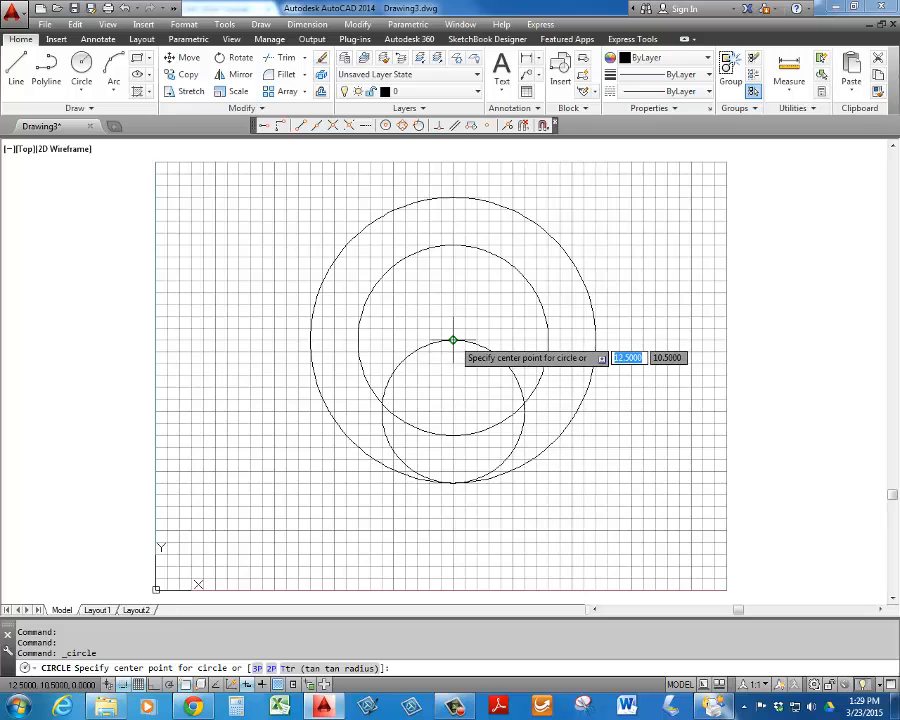
pyautogui.click(123, 685)
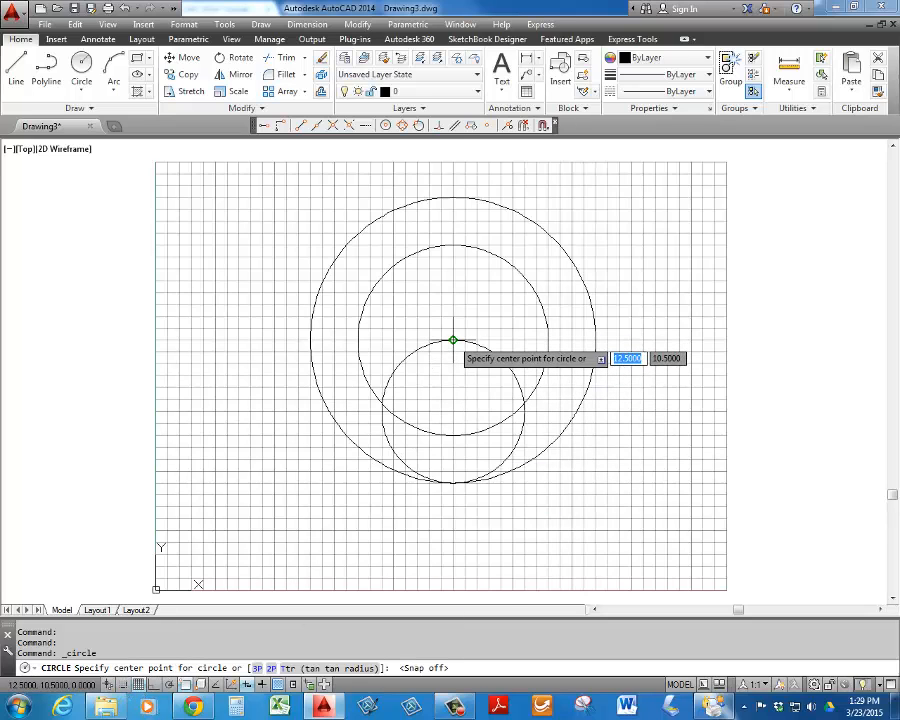
pyautogui.write('c')
pyautogui.press('Return')
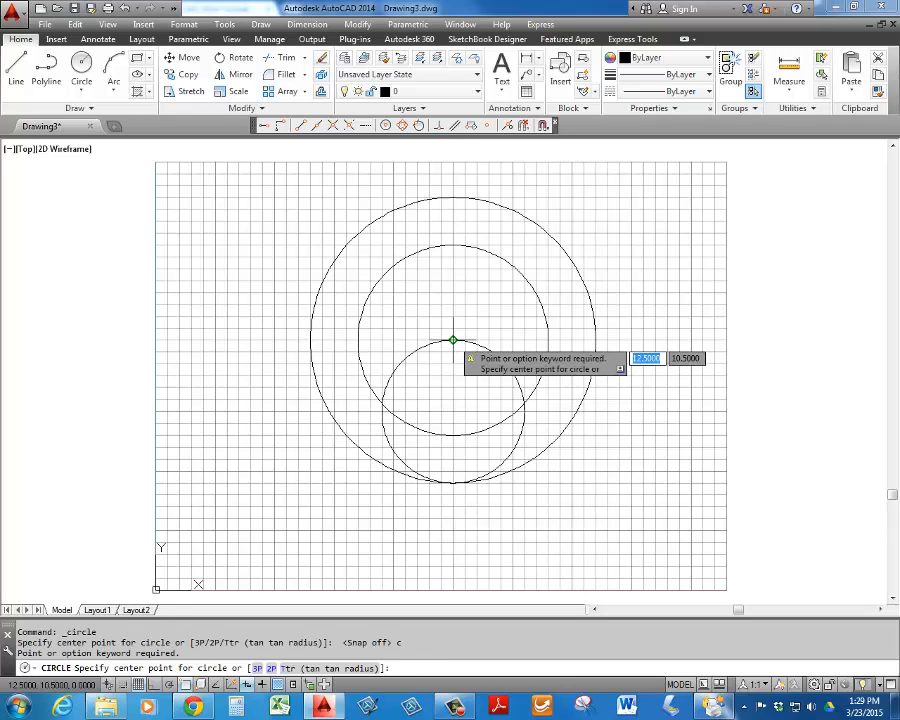
pyautogui.click(453, 340)
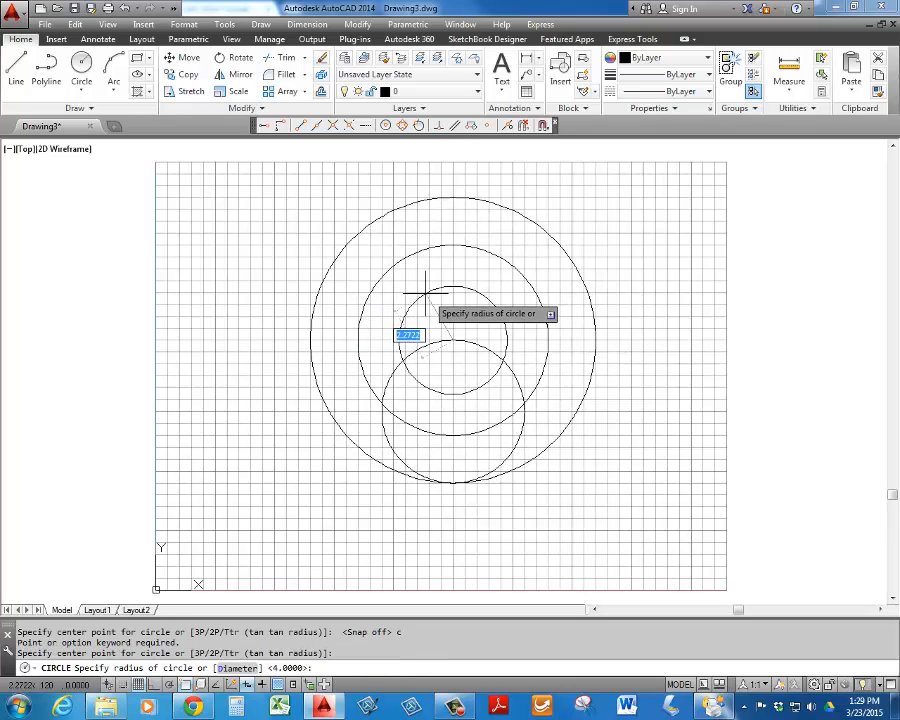
pyautogui.write('3.2')
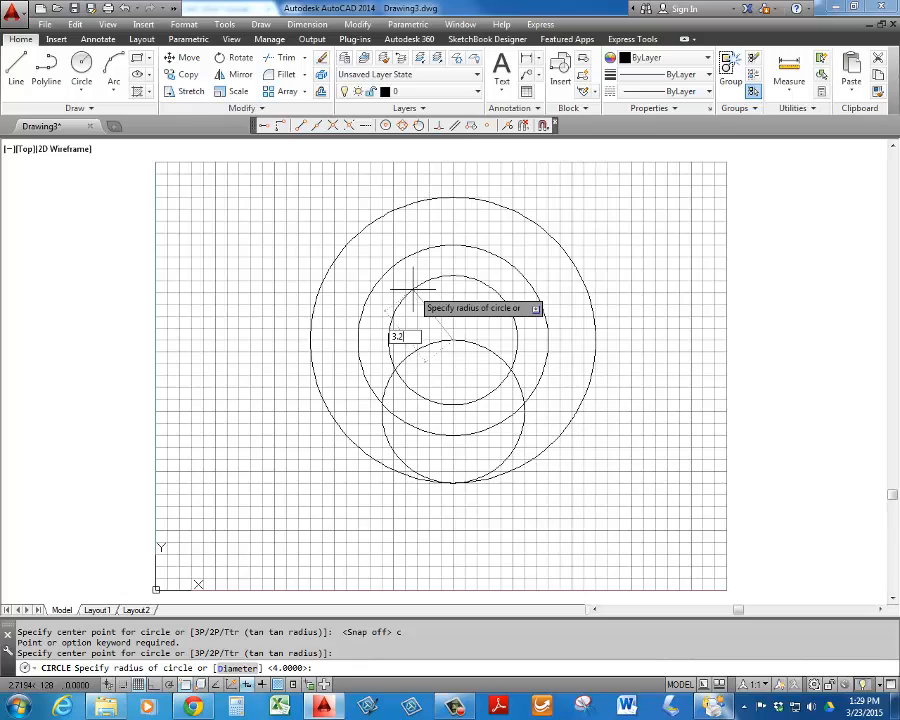
pyautogui.write('5')
pyautogui.press('Return')
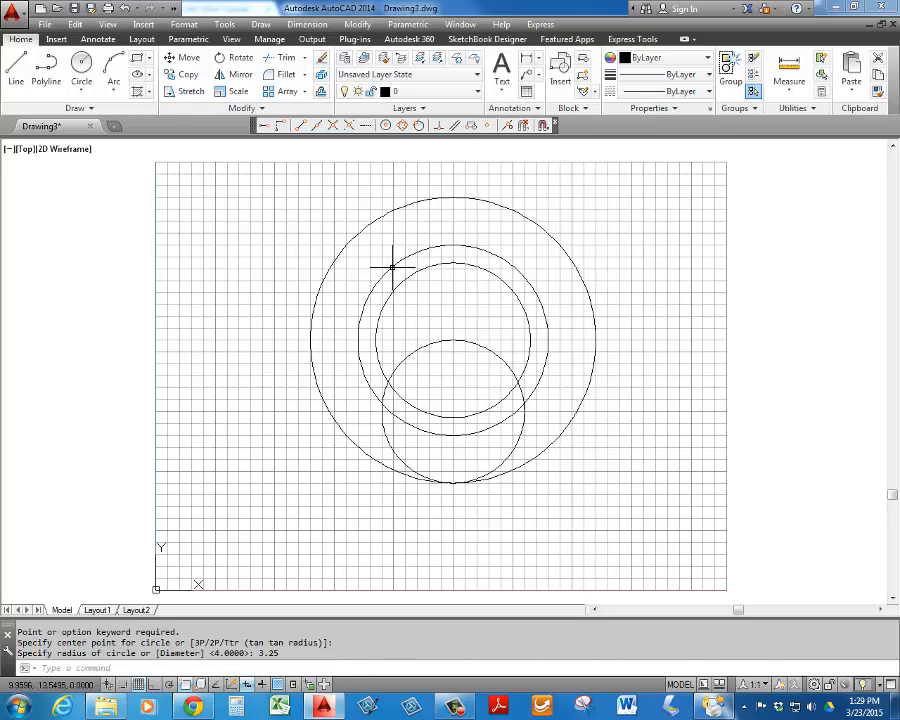
# Offset the radius 4 circle outward by 0.75
pyautogui.moveTo(392, 268)
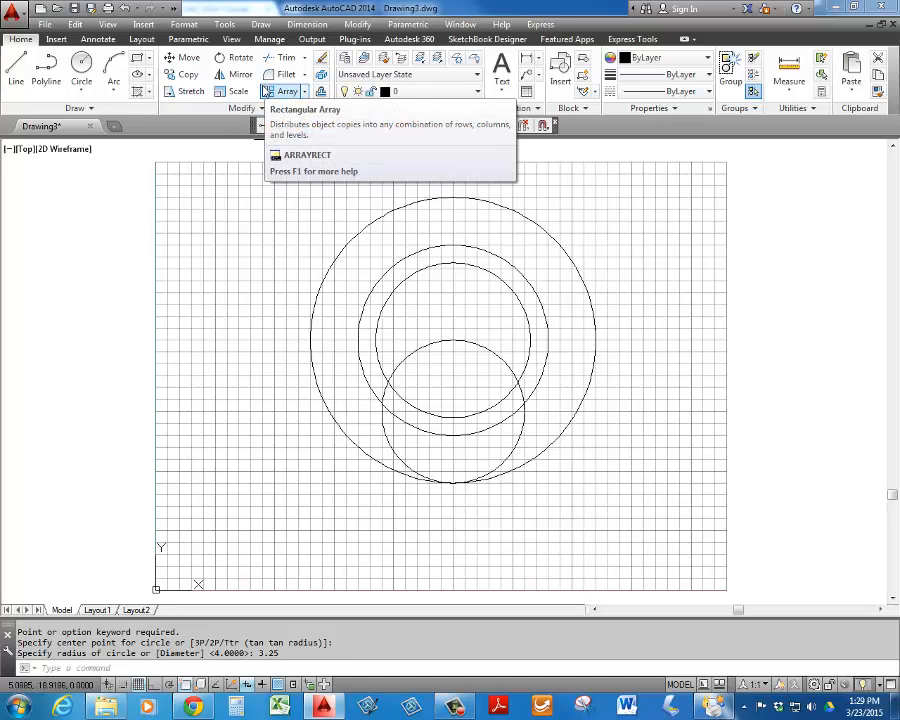
pyautogui.click(321, 91)
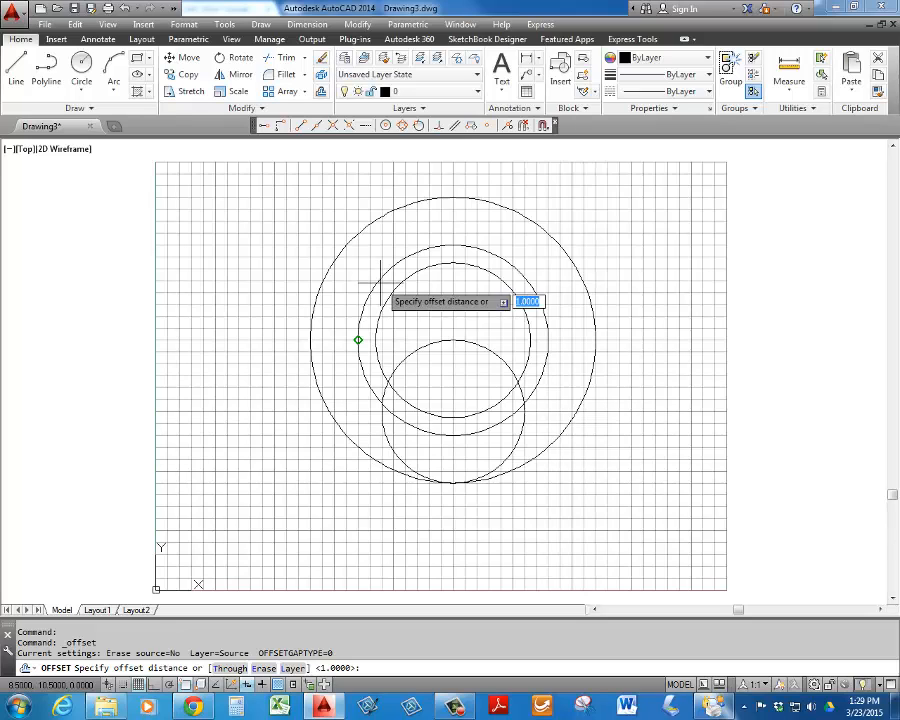
pyautogui.write('.75')
pyautogui.press('Return')
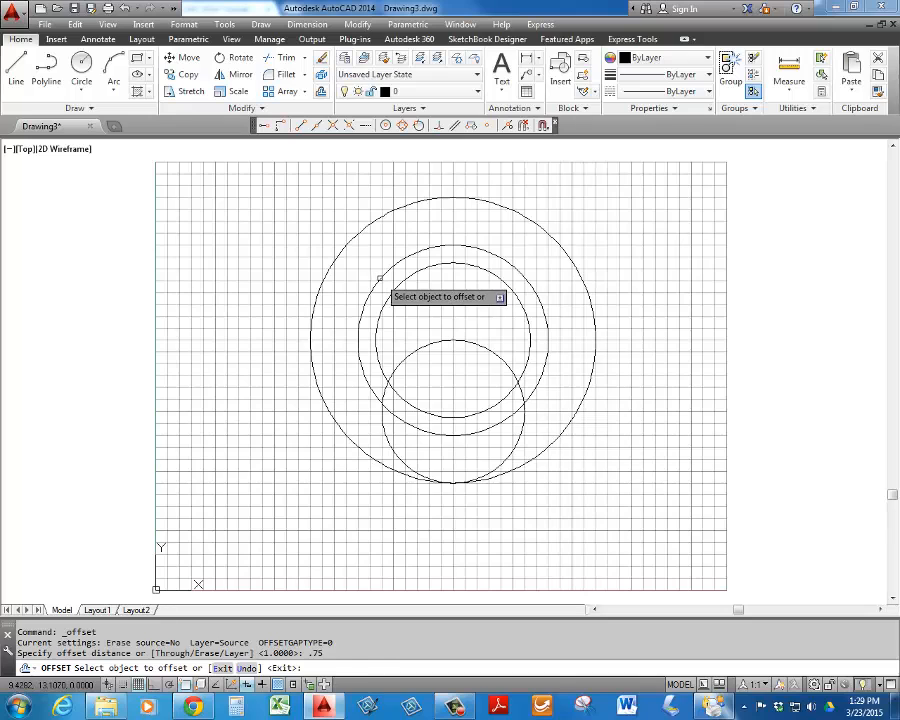
pyautogui.click(379, 278)
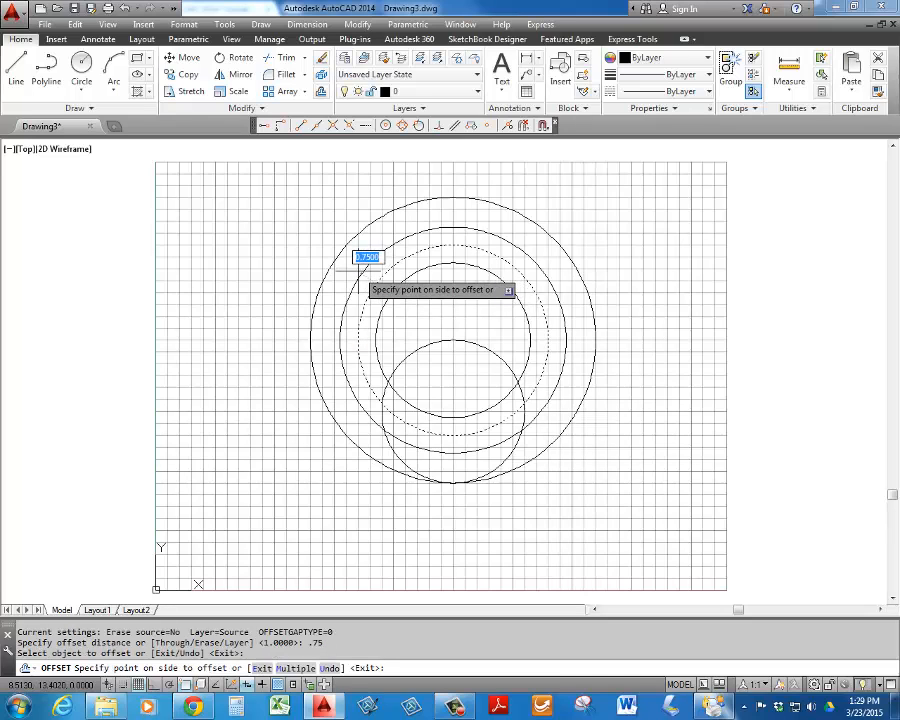
pyautogui.click(355, 260)
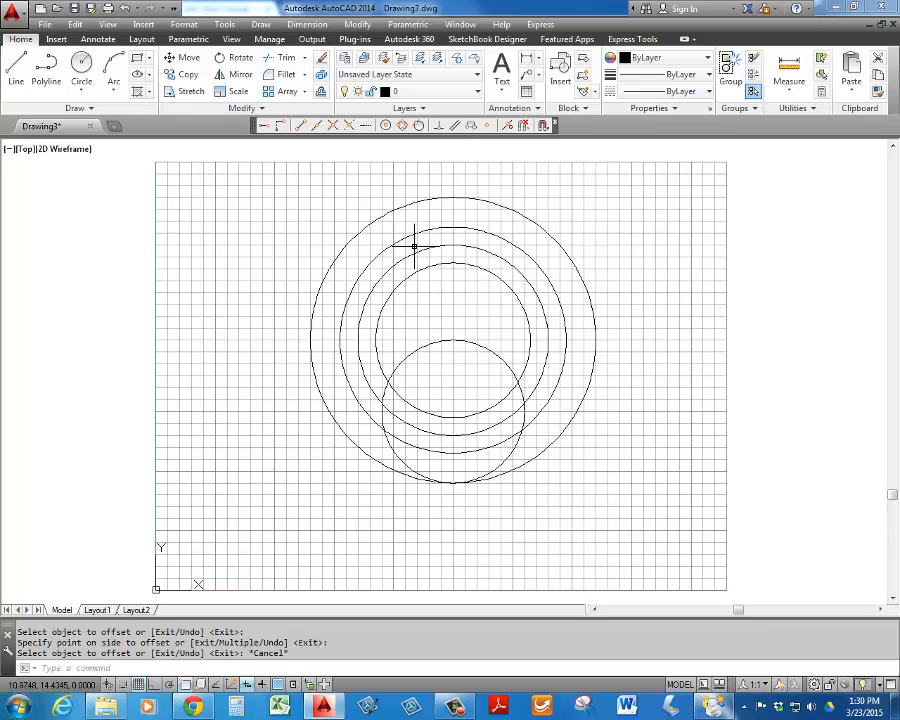
# Check the slot angles in Chrome, and in AutoCAD draw a line 8 units long at 120° from the concentric circles' centre
pyautogui.click(195, 708)
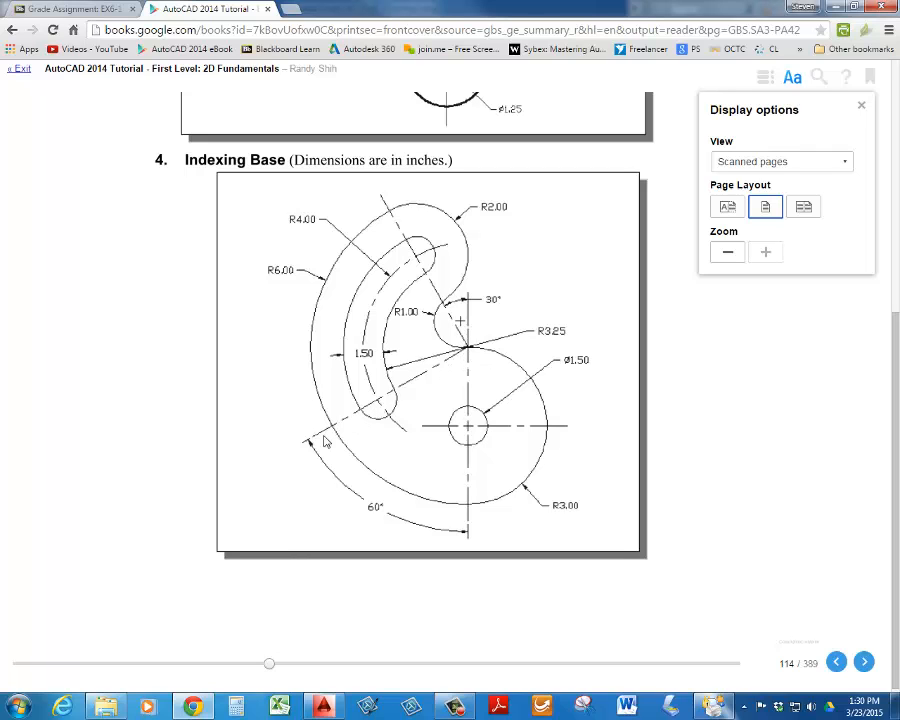
pyautogui.click(323, 707)
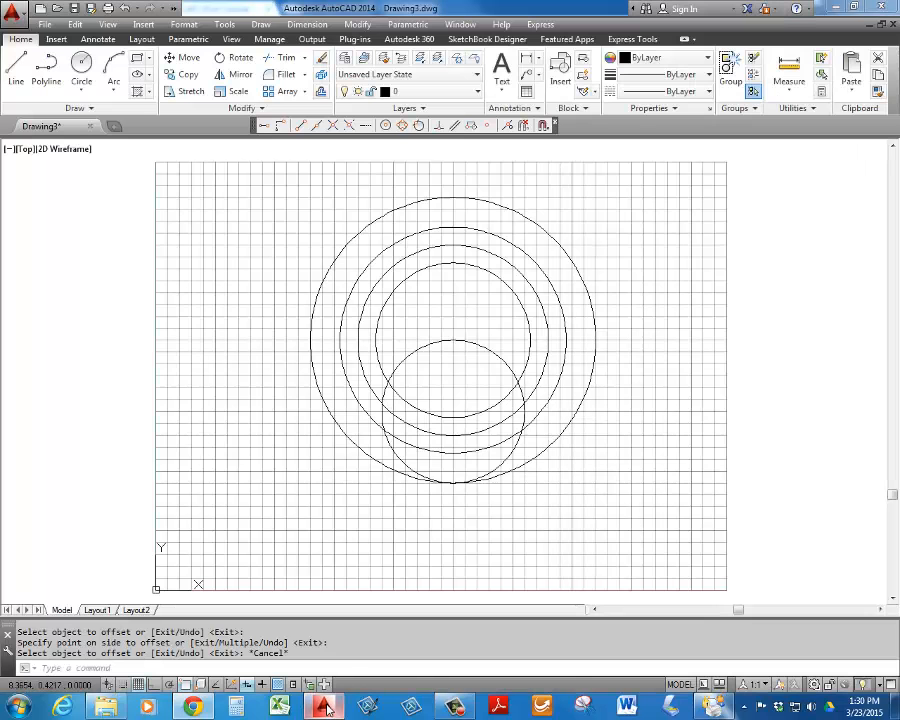
pyautogui.click(16, 66)
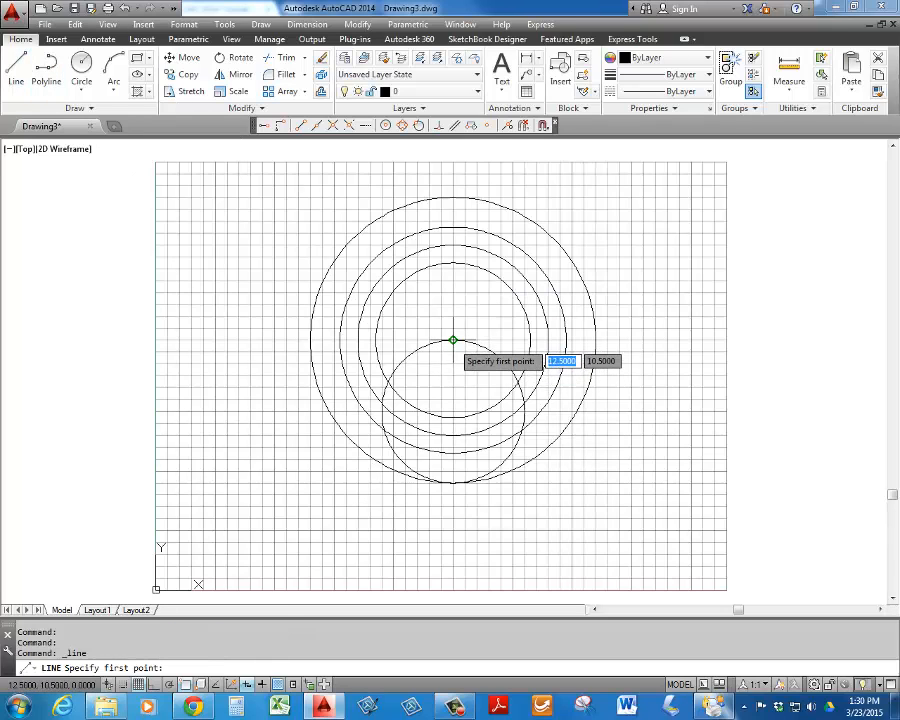
pyautogui.click(453, 340)
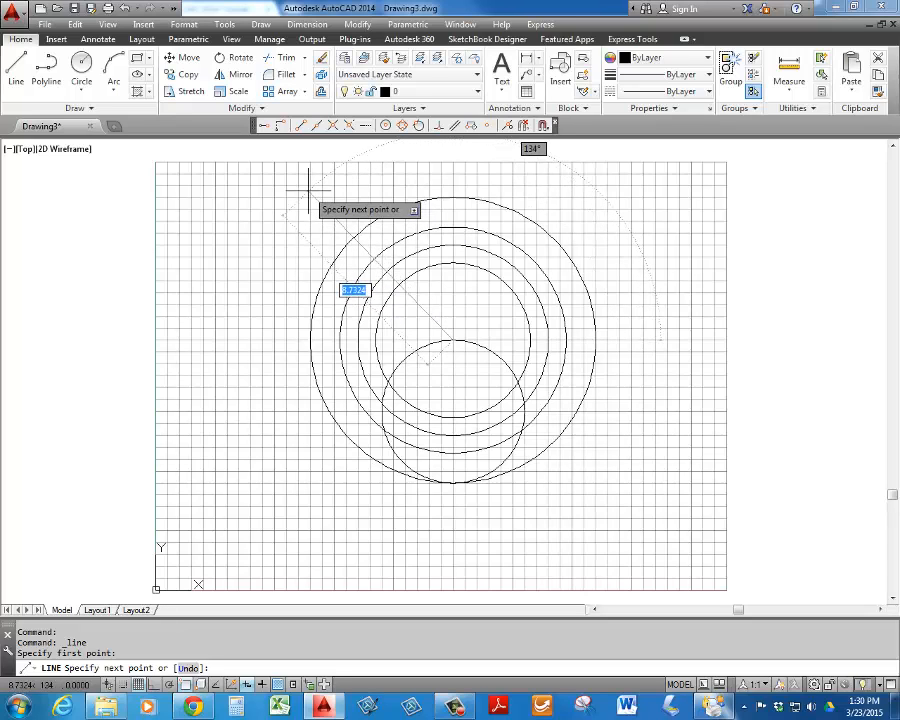
pyautogui.write('8')
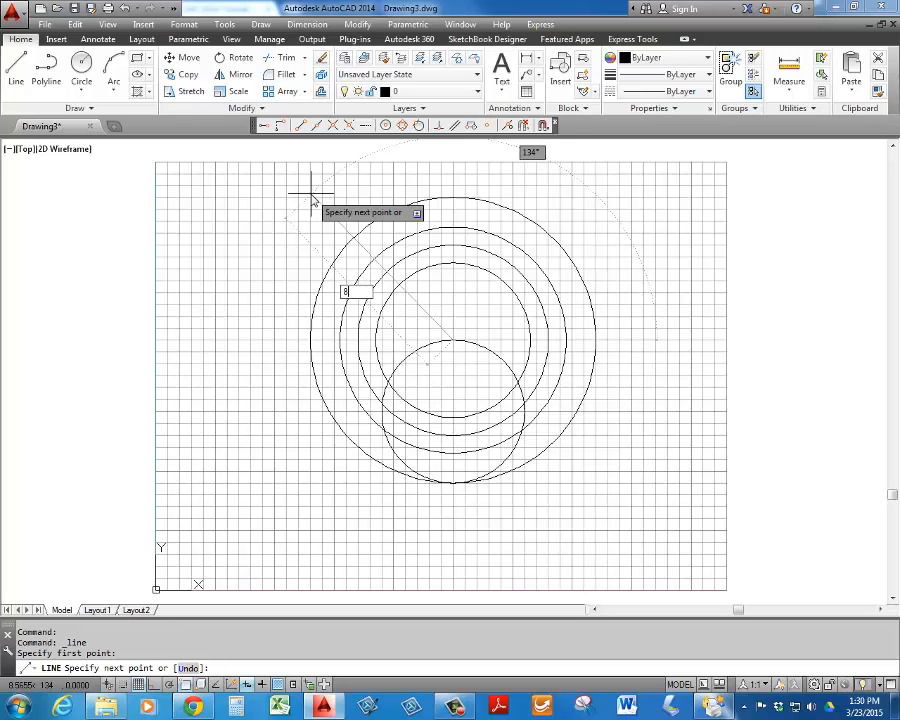
pyautogui.press('Tab')
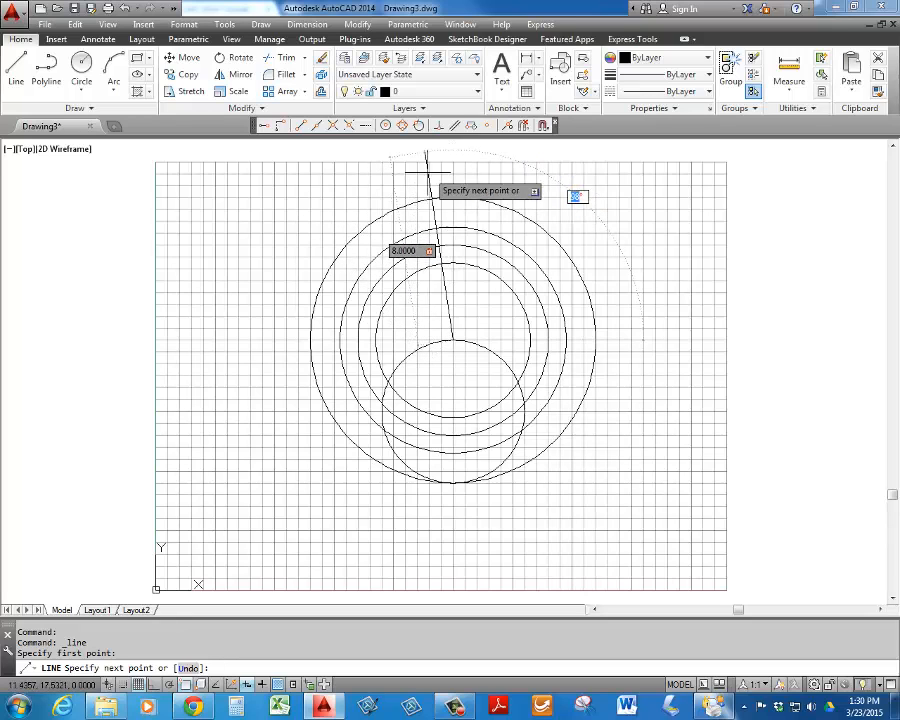
pyautogui.click(190, 707)
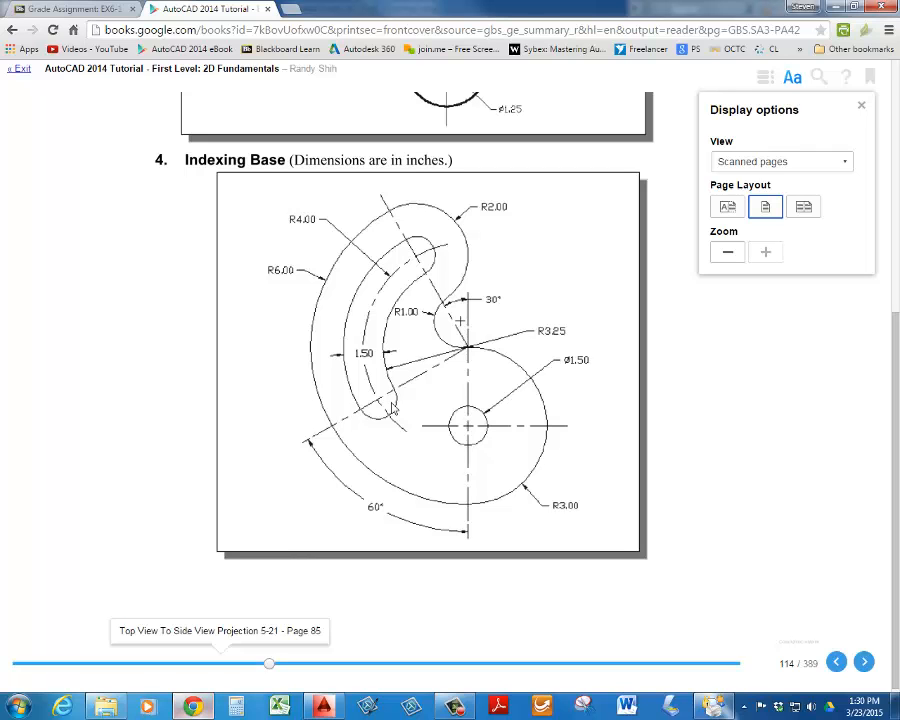
pyautogui.click(323, 707)
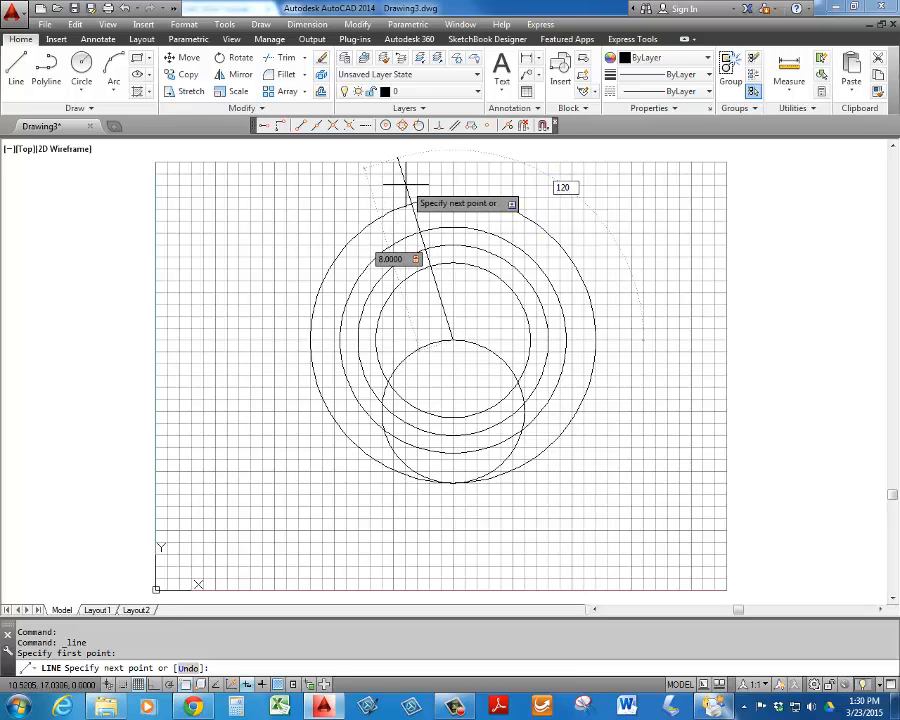
pyautogui.press('Return')
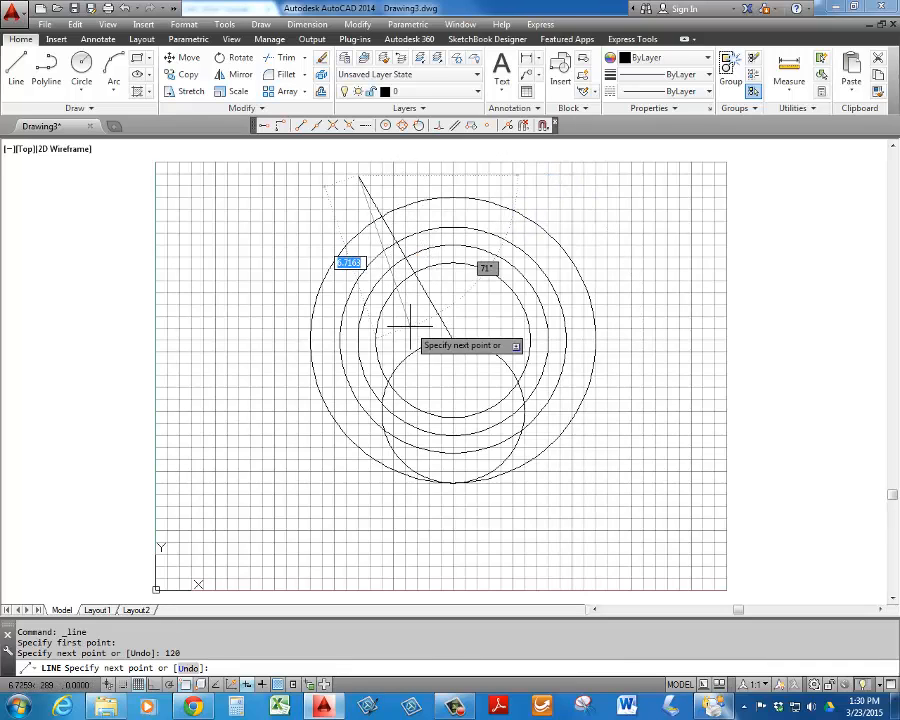
pyautogui.press('Return')
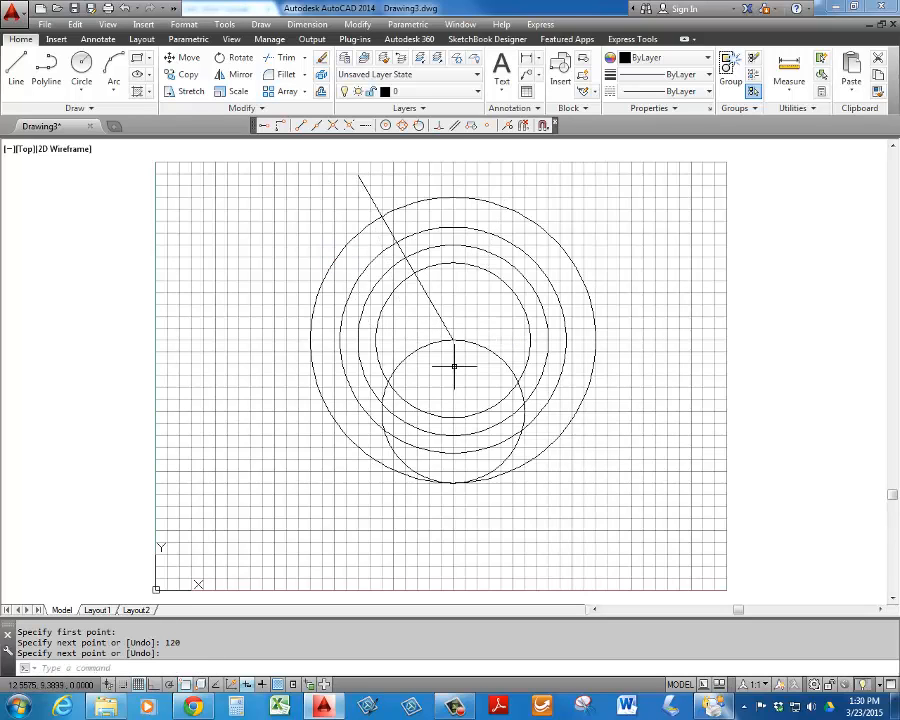
# Recheck the reference drawing in Chrome, and in AutoCAD draw an 8 unit line from the same centre toward the lower left at 150°
pyautogui.click(196, 708)
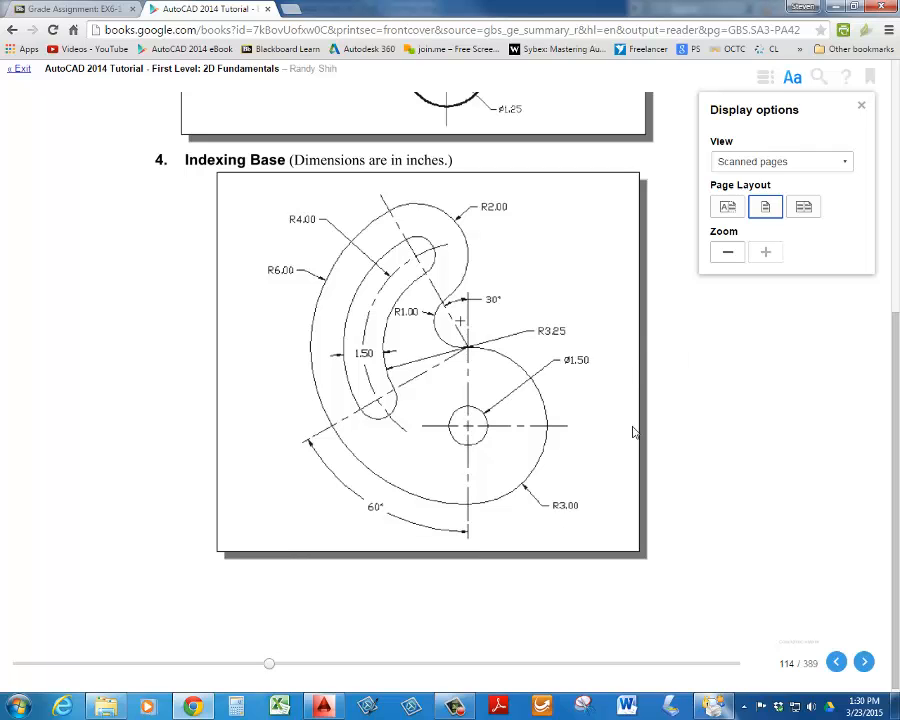
pyautogui.click(323, 708)
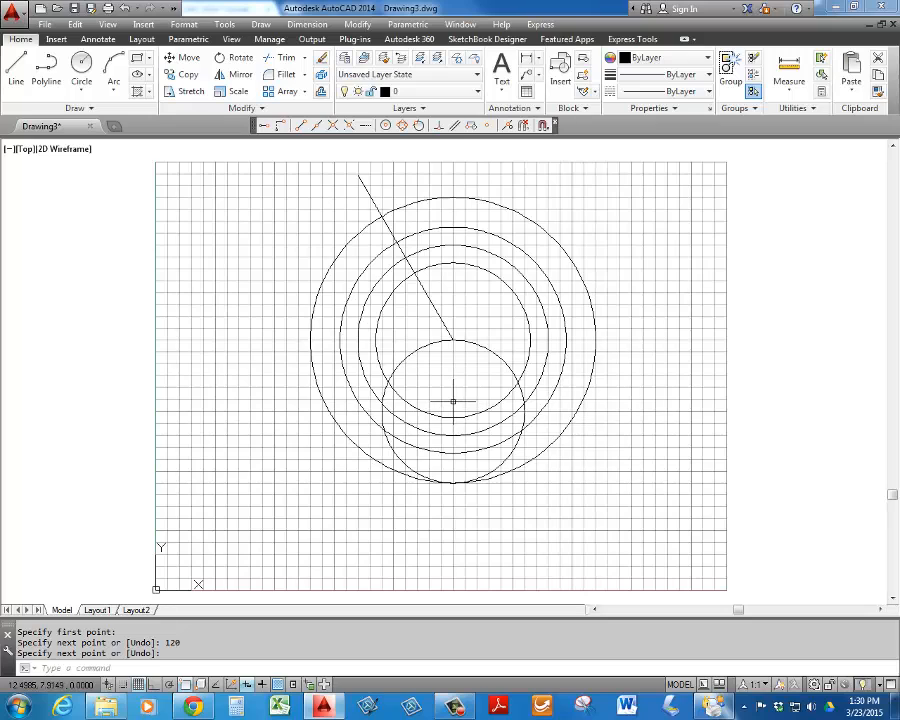
pyautogui.write('L')
pyautogui.press('Return')
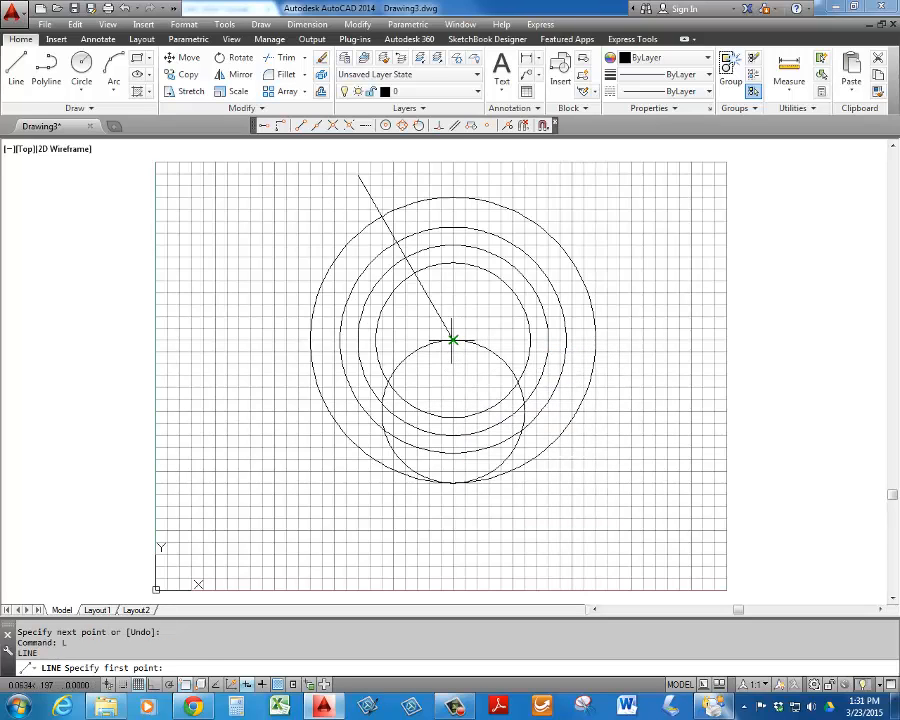
pyautogui.click(453, 341)
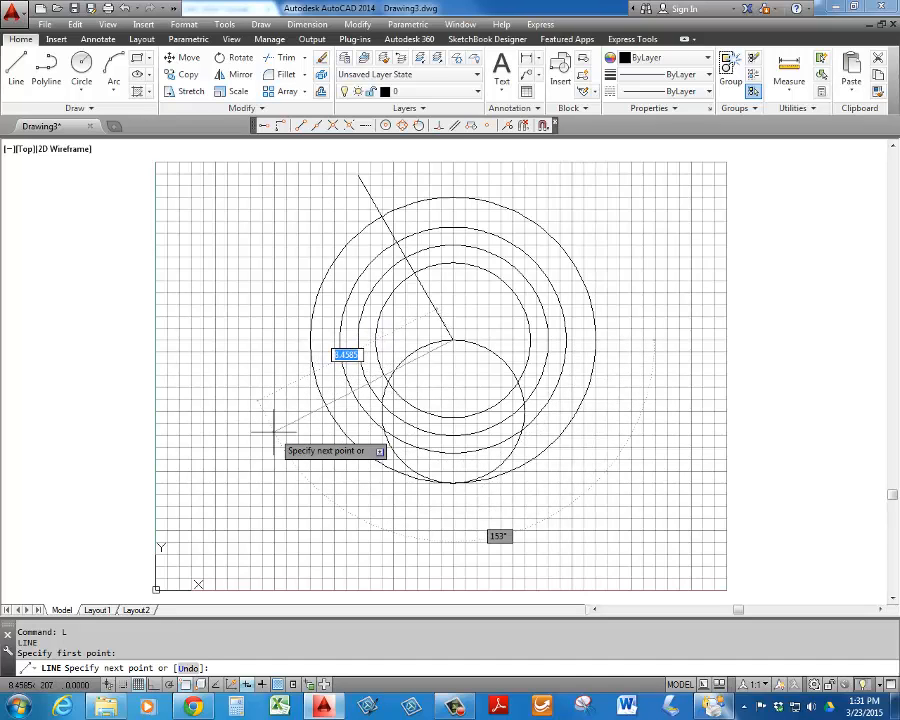
pyautogui.write('8')
pyautogui.press('Tab')
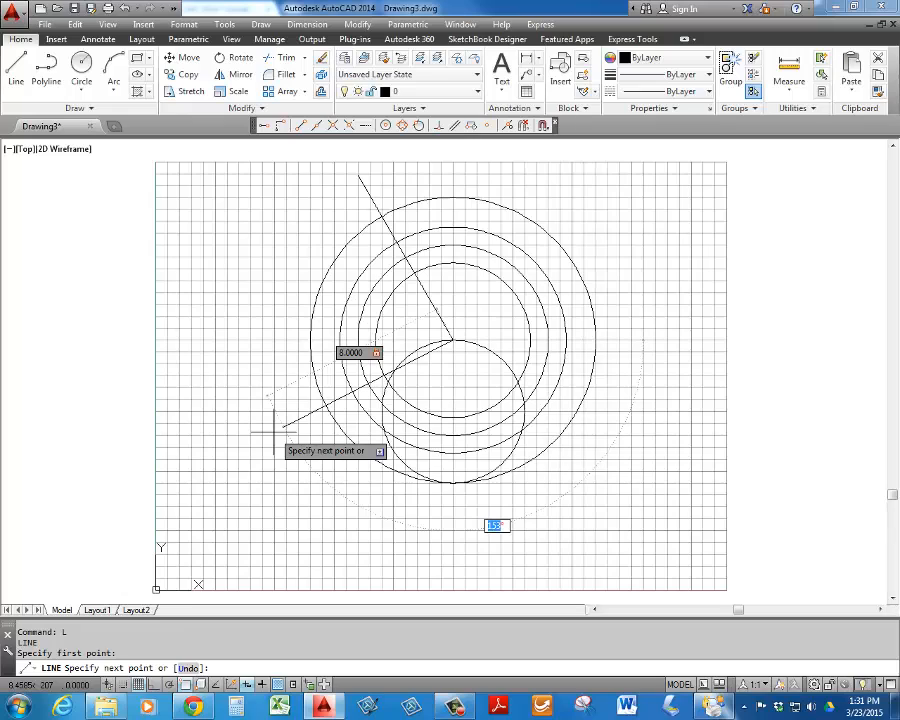
pyautogui.write('150')
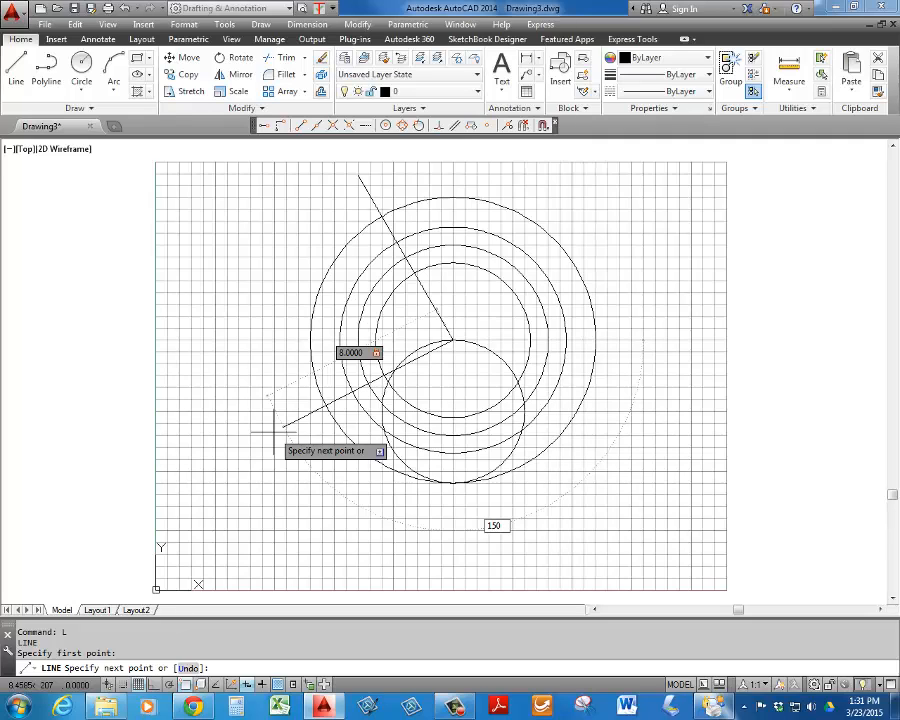
pyautogui.press('Return')
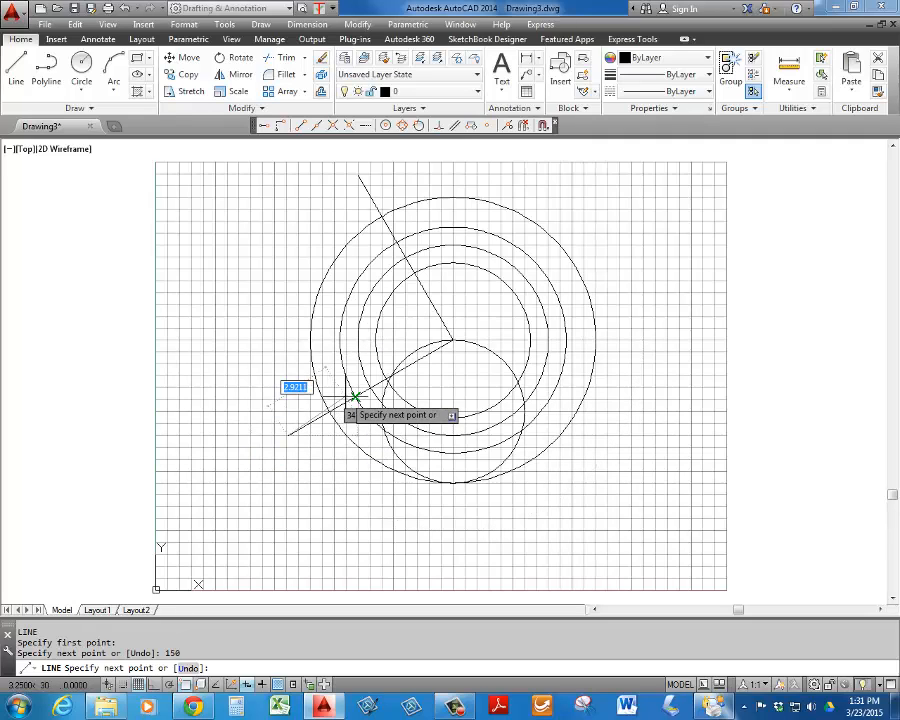
pyautogui.press('Escape')
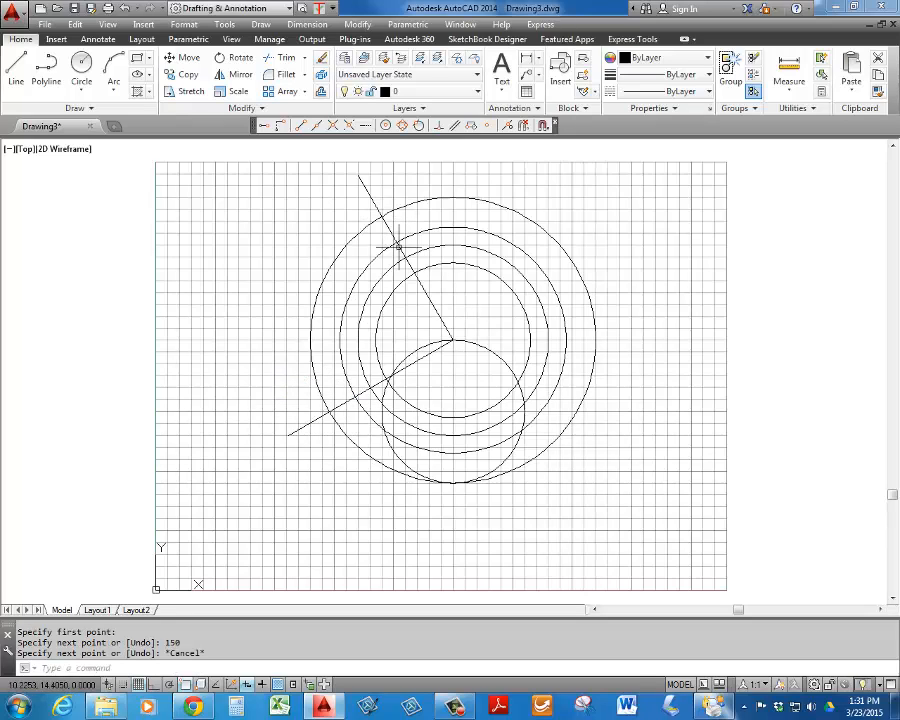
# Draw two 0.75 radius slot-end circles centred where the angled lines cross the radius 4 circle, reaching the offset circle
pyautogui.click(81, 64)
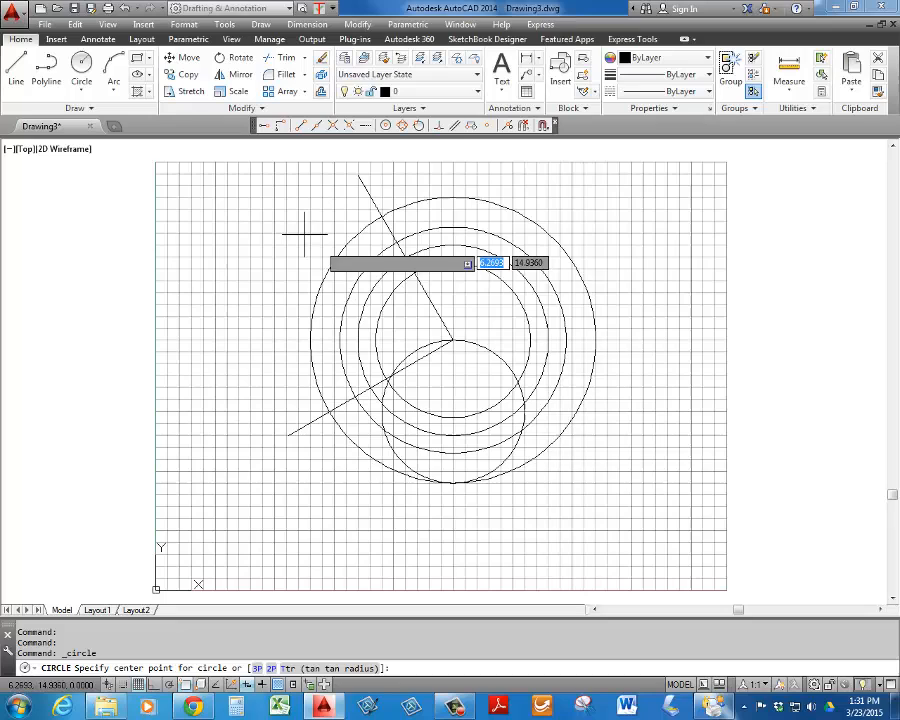
pyautogui.click(398, 243)
pyautogui.click(398, 243)
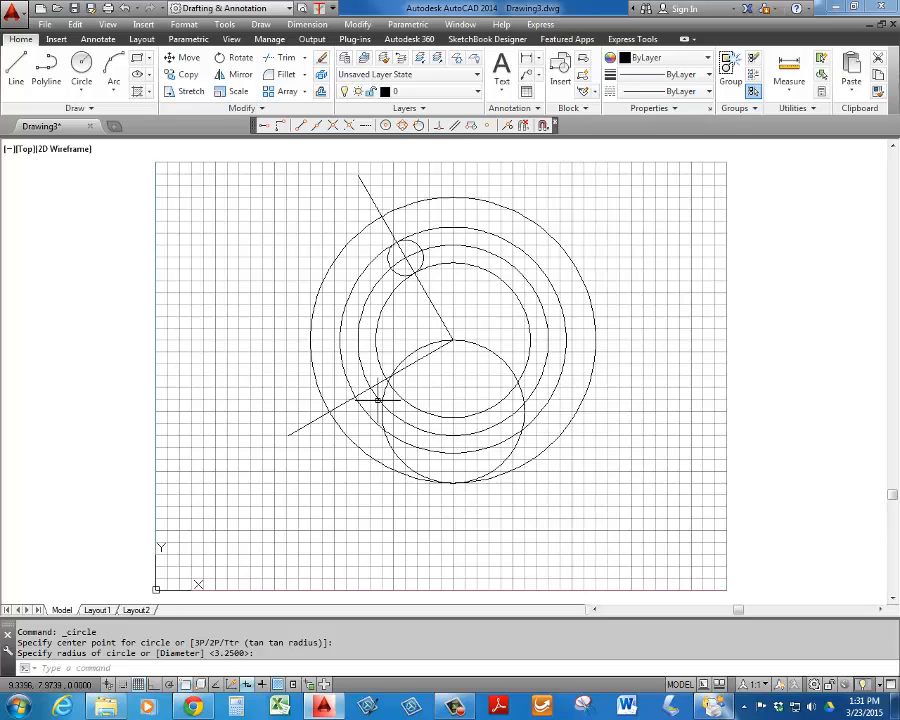
pyautogui.press('Return')
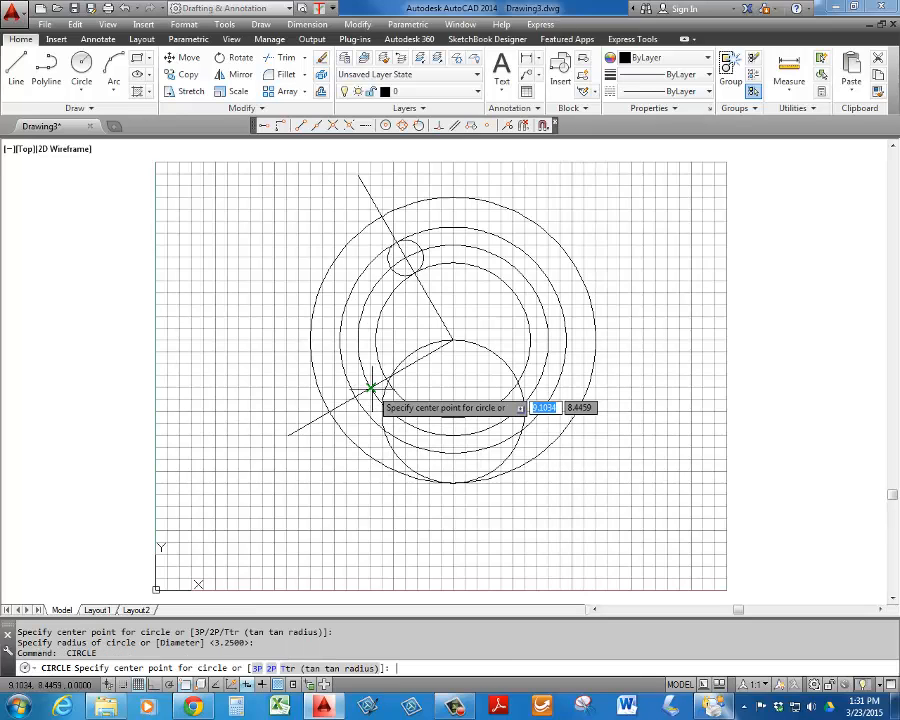
pyautogui.click(371, 387)
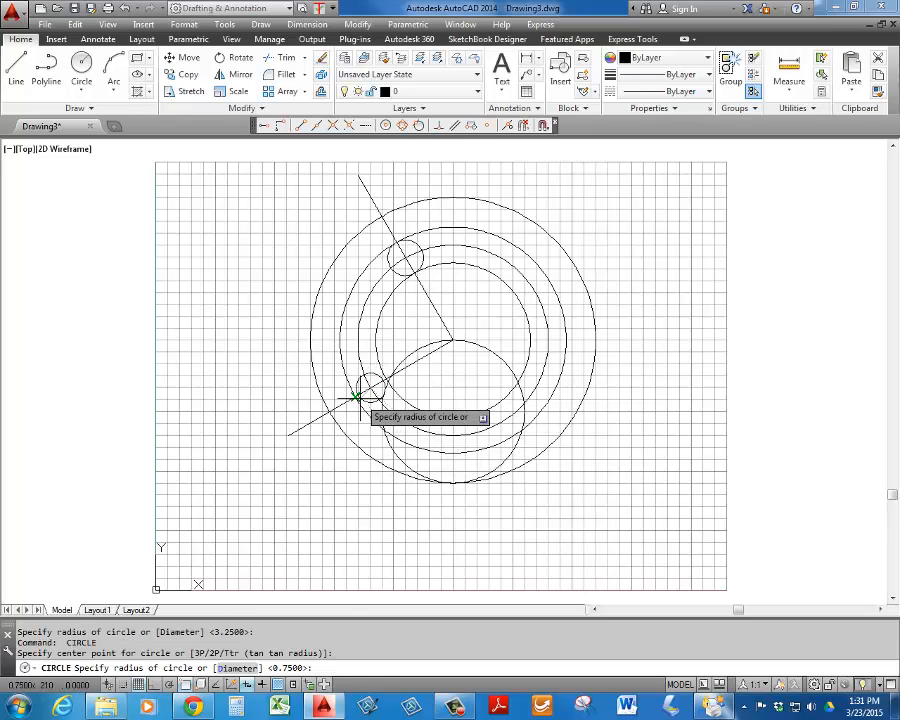
pyautogui.click(355, 397)
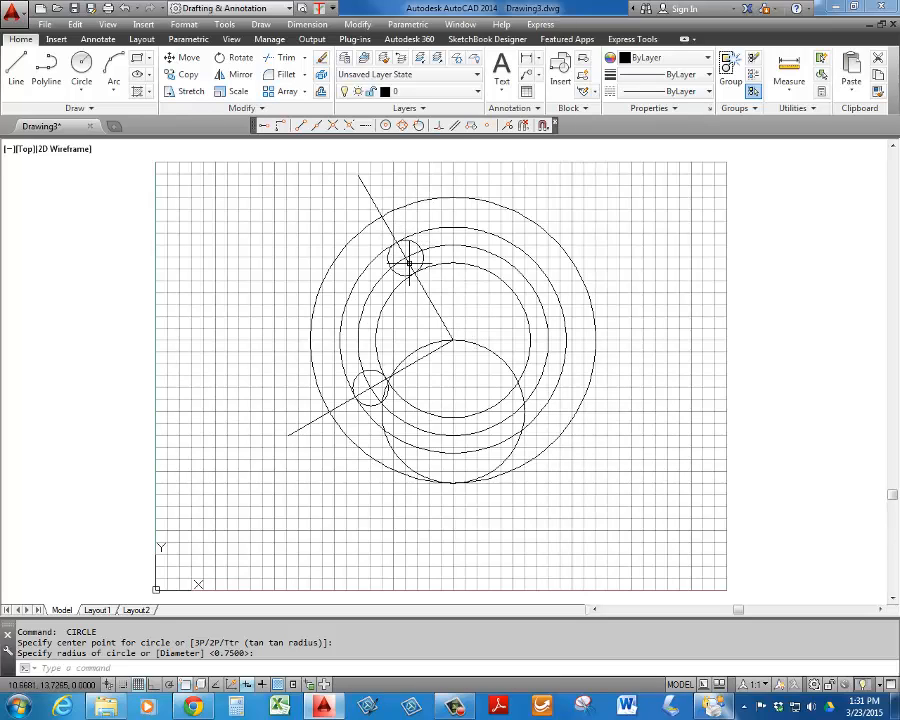
# Check the reference in Chrome, and in AutoCAD draw a radius 2 circle concentric with the upper slot-end circle, reaching the radius 6 circle
pyautogui.click(193, 707)
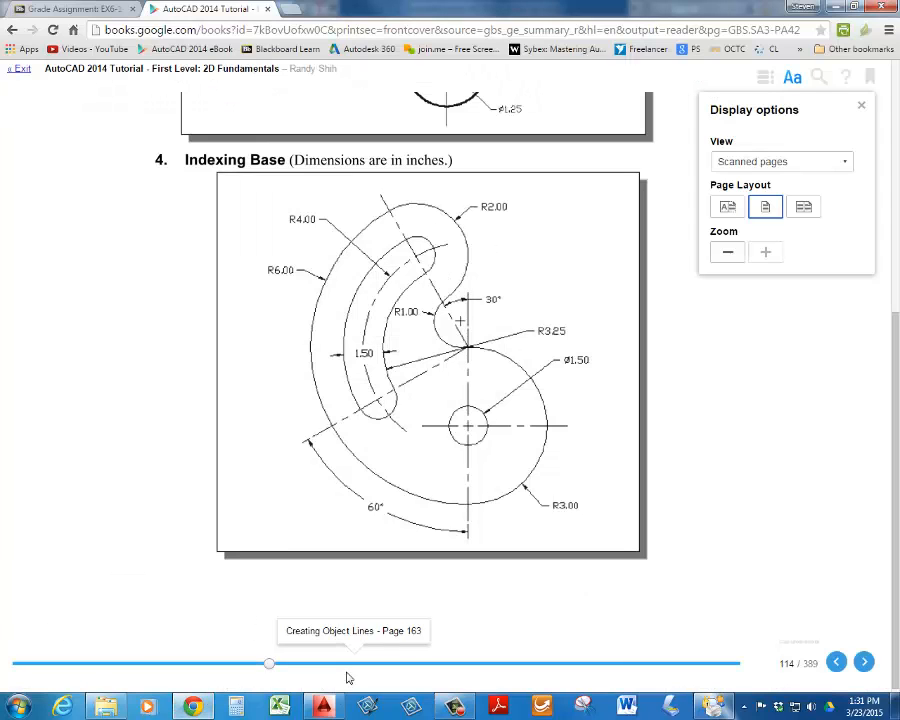
pyautogui.click(323, 707)
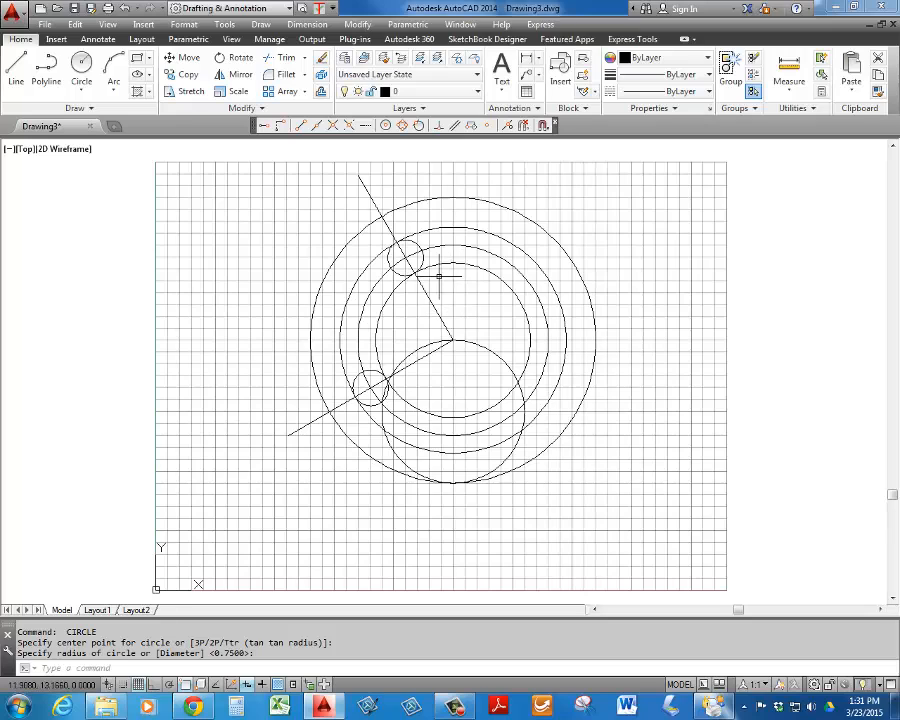
pyautogui.write('c')
pyautogui.press('Return')
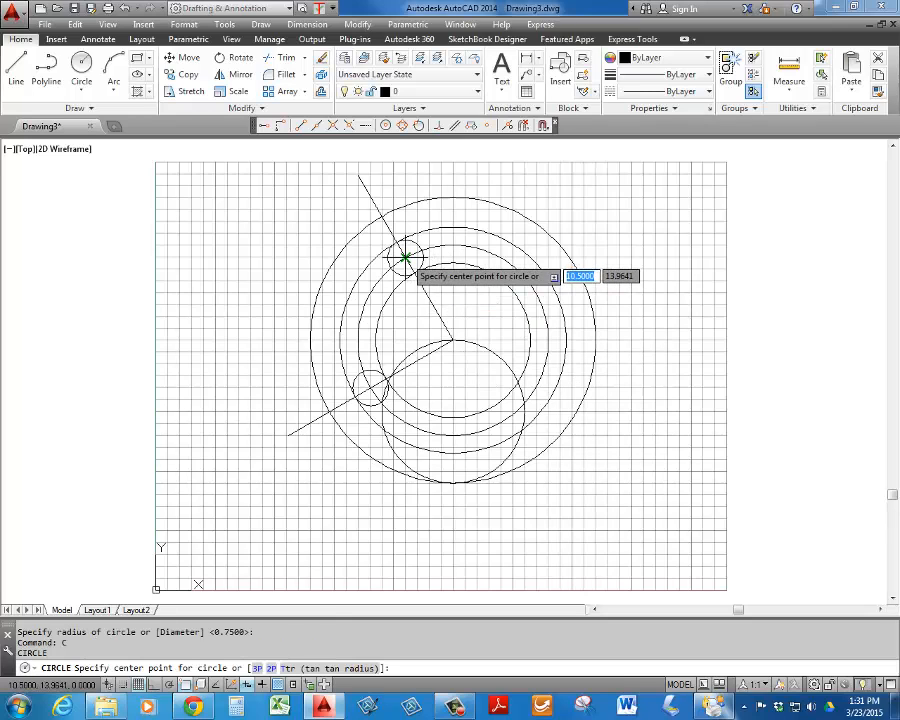
pyautogui.click(404, 257)
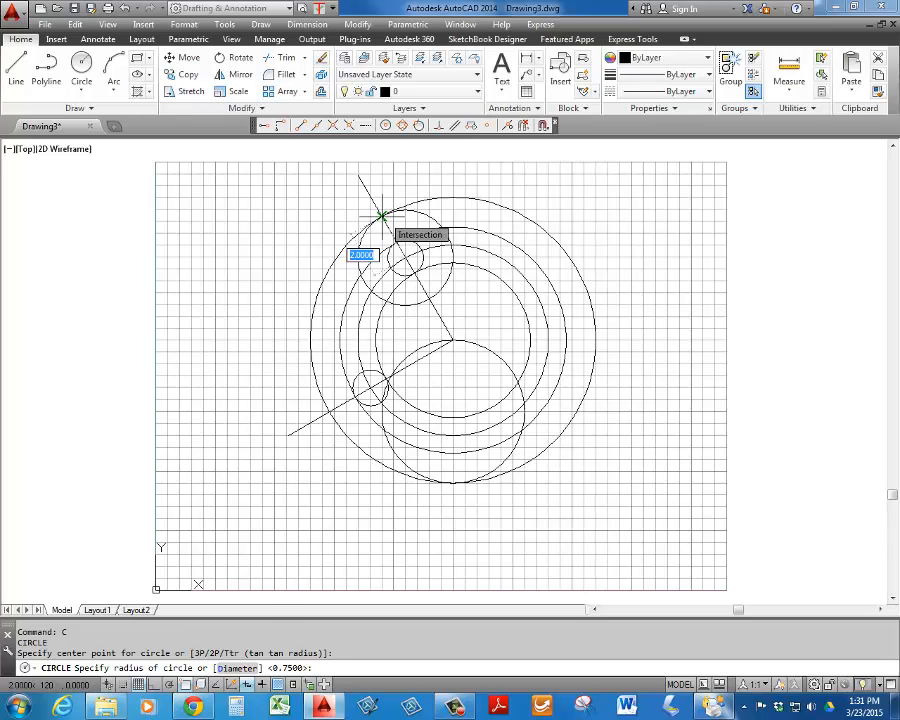
pyautogui.click(381, 216)
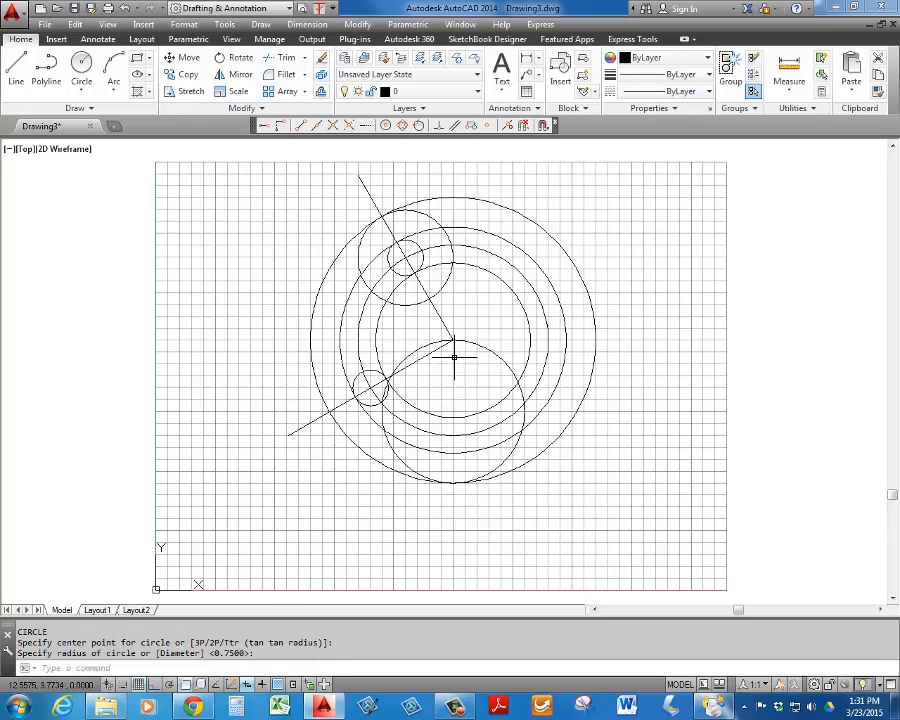
# Check the reference in Chrome, and in AutoCAD draw a radius 1 circle tangent to the upper radius 2 circle and the lower radius 3 circle
pyautogui.moveTo(324, 712)
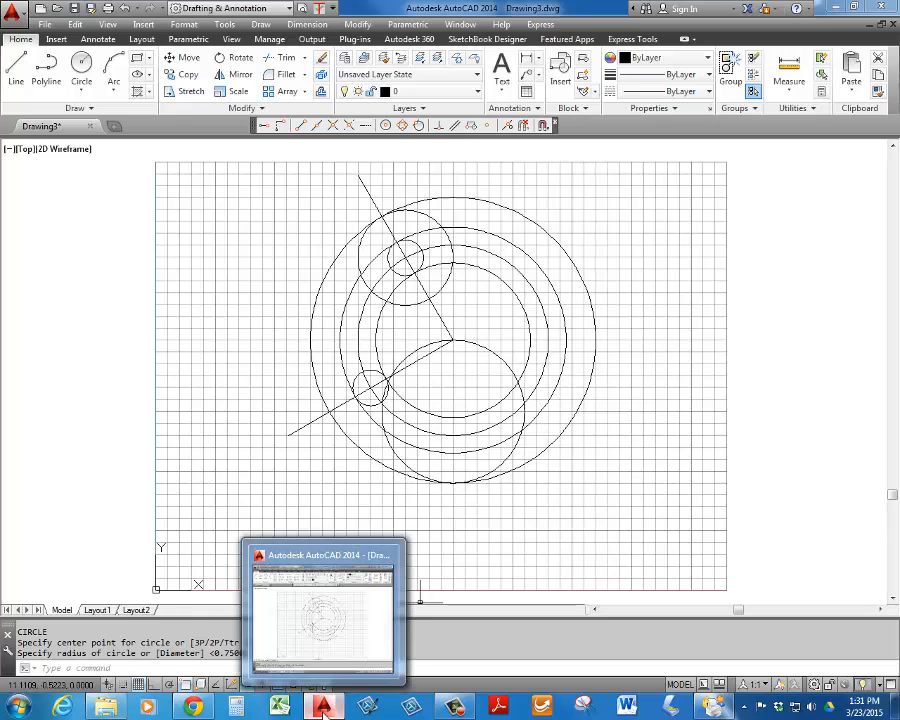
pyautogui.click(193, 707)
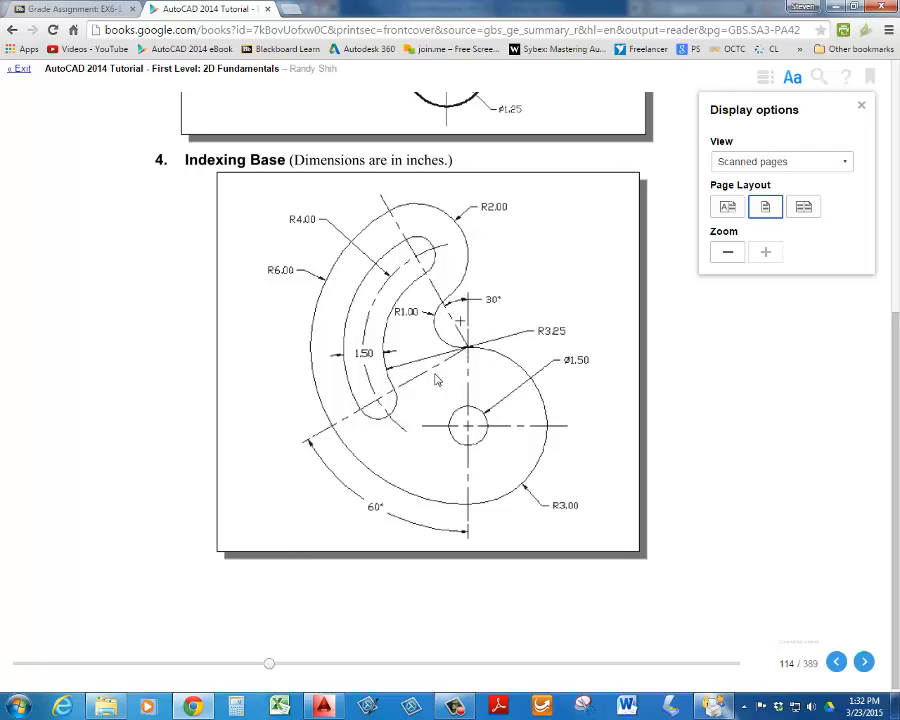
pyautogui.click(324, 707)
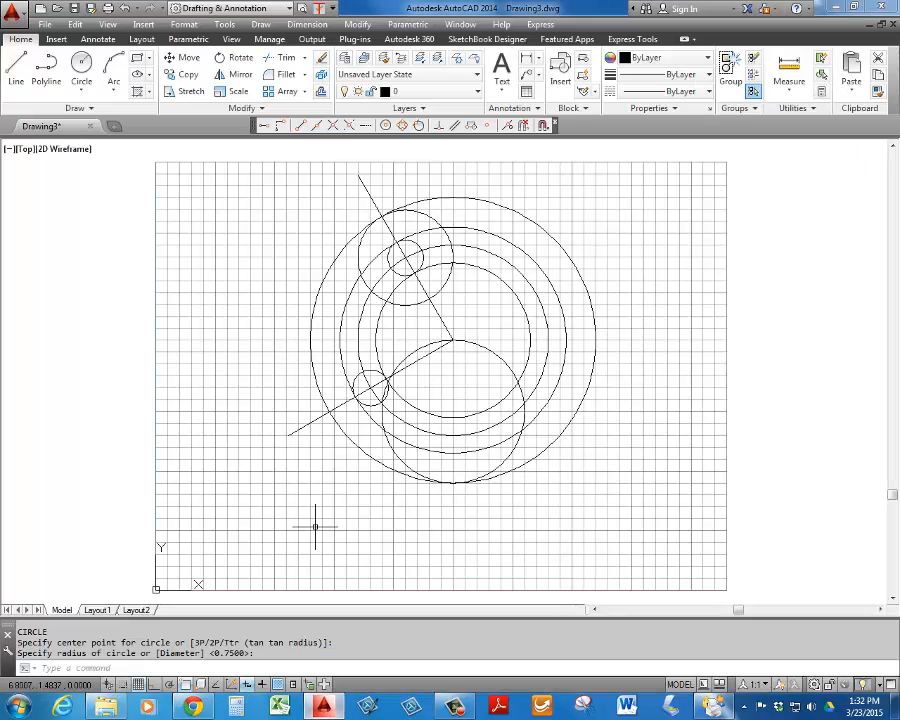
pyautogui.click(87, 94)
pyautogui.click(112, 234)
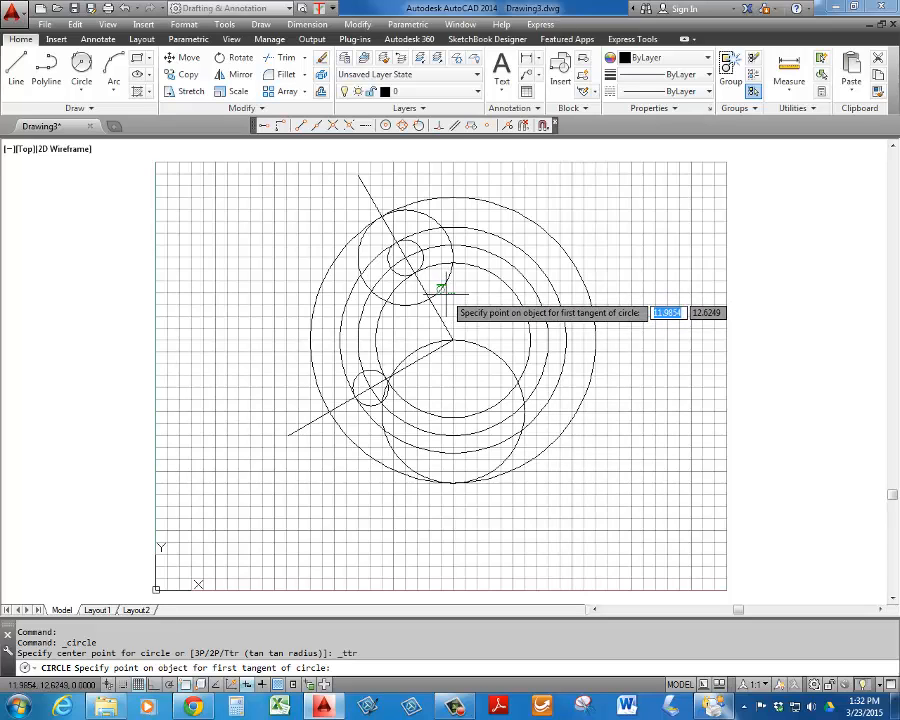
pyautogui.click(185, 685)
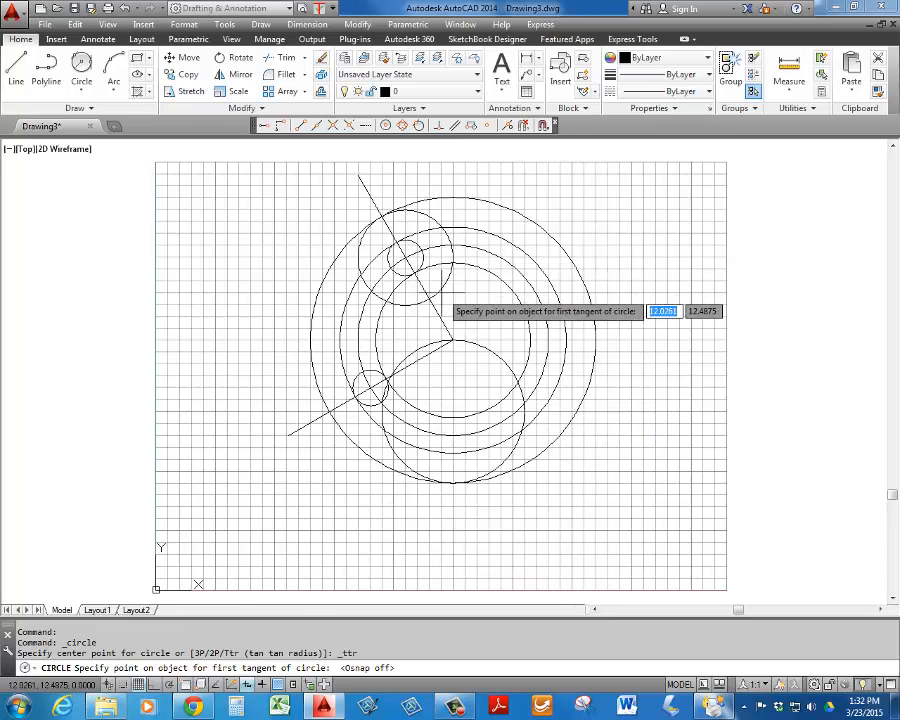
pyautogui.click(81, 85)
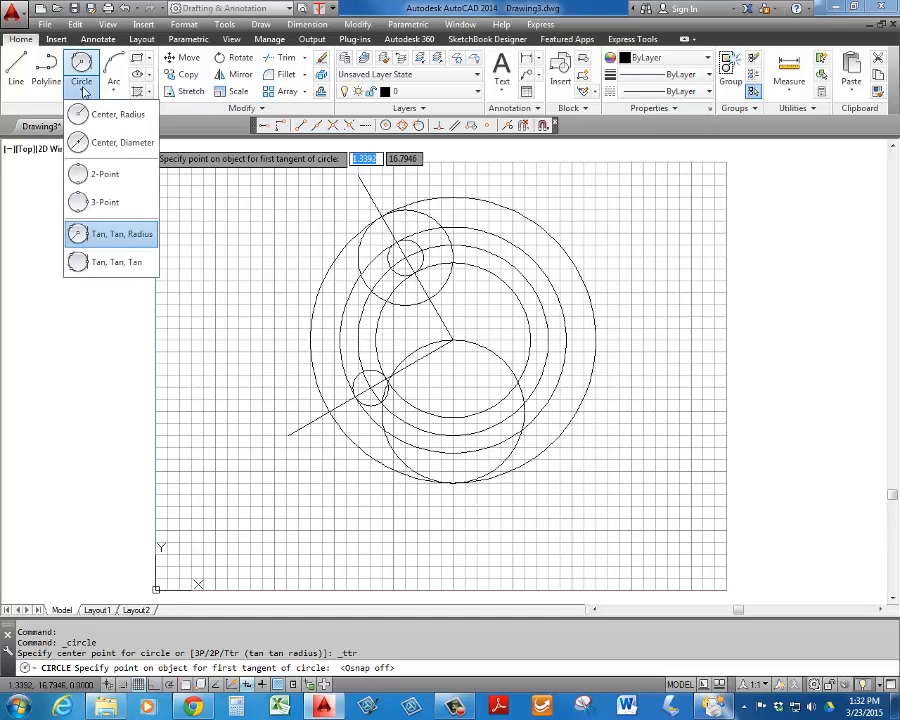
pyautogui.click(110, 234)
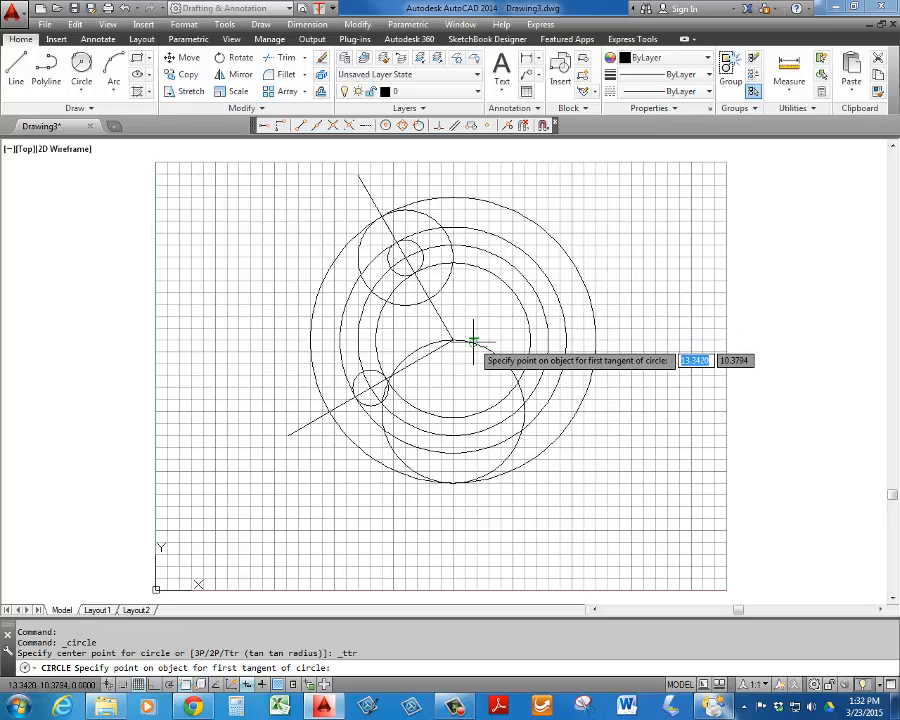
pyautogui.click(442, 288)
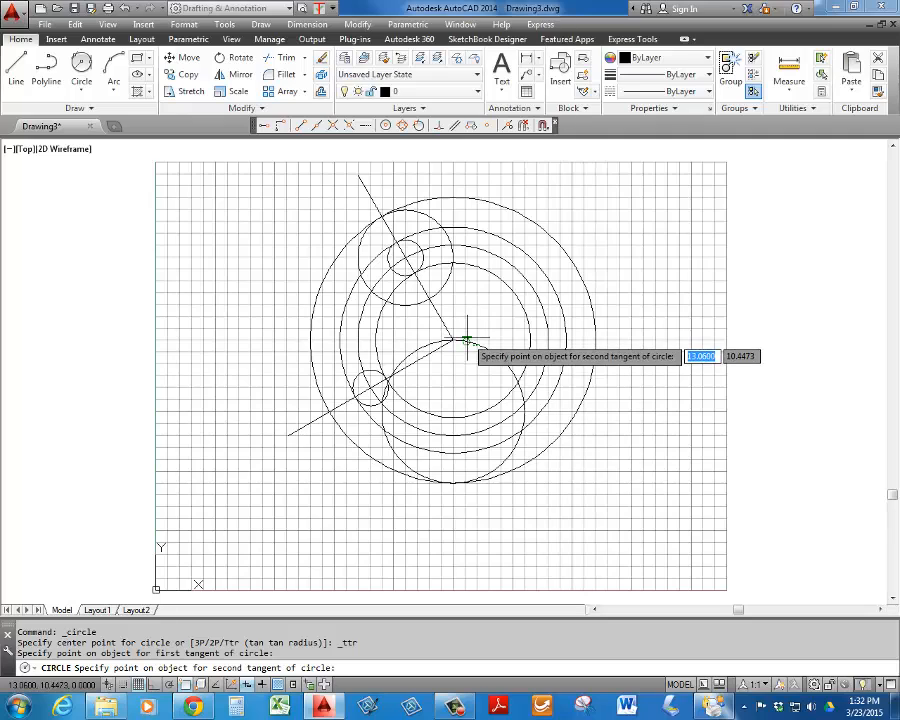
pyautogui.click(466, 340)
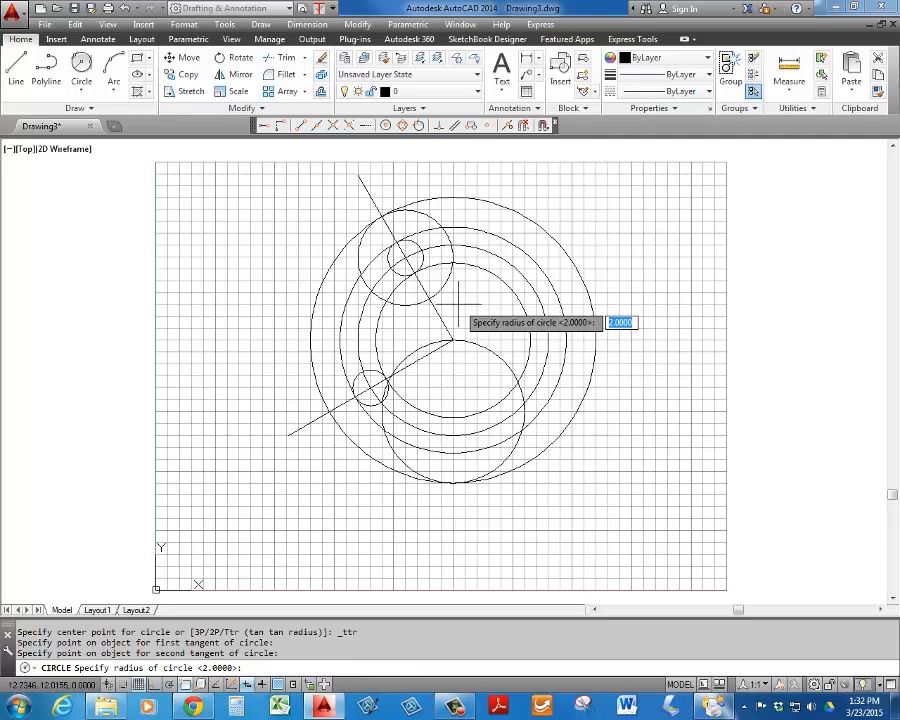
pyautogui.write('1')
pyautogui.press('Return')
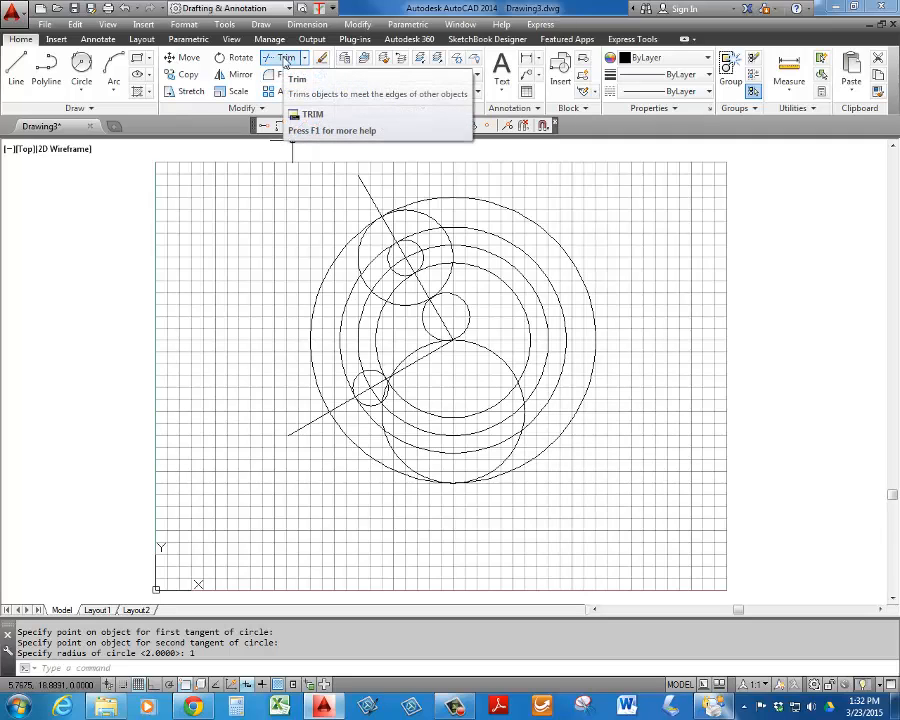
# With all objects as cutting edges, trim the radius 2 circle's inner side and the radius 1 circle's right side, undoing one wrong cut
pyautogui.click(286, 59)
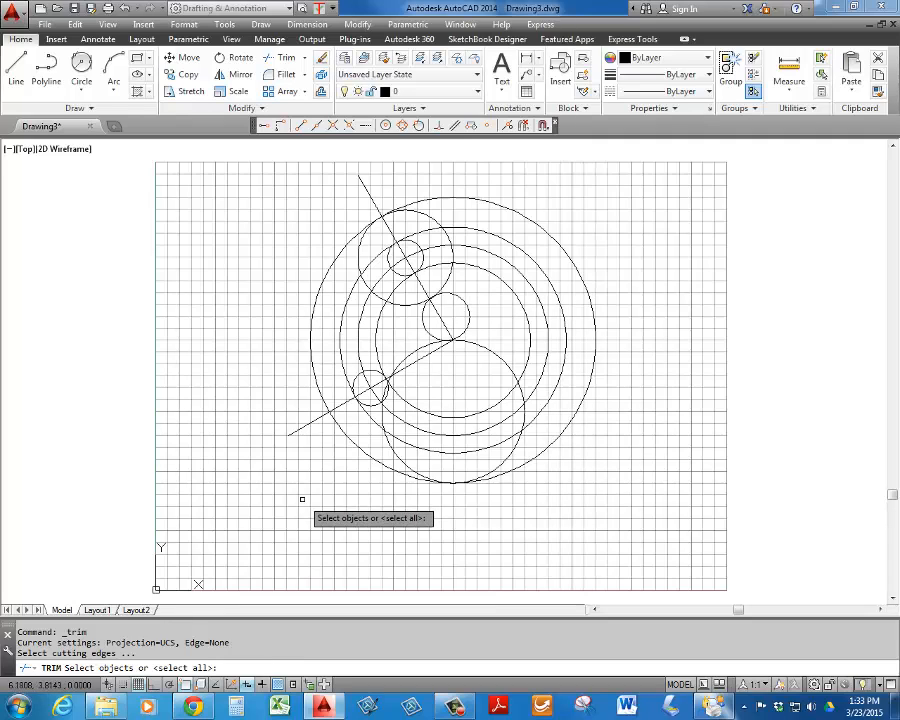
pyautogui.press('Return')
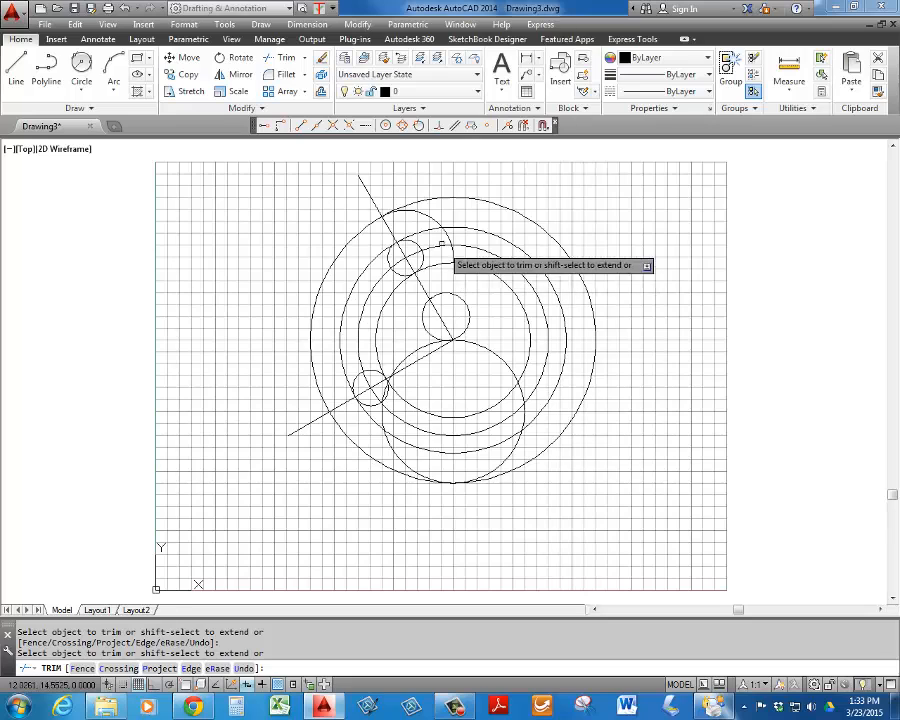
pyautogui.write('u')
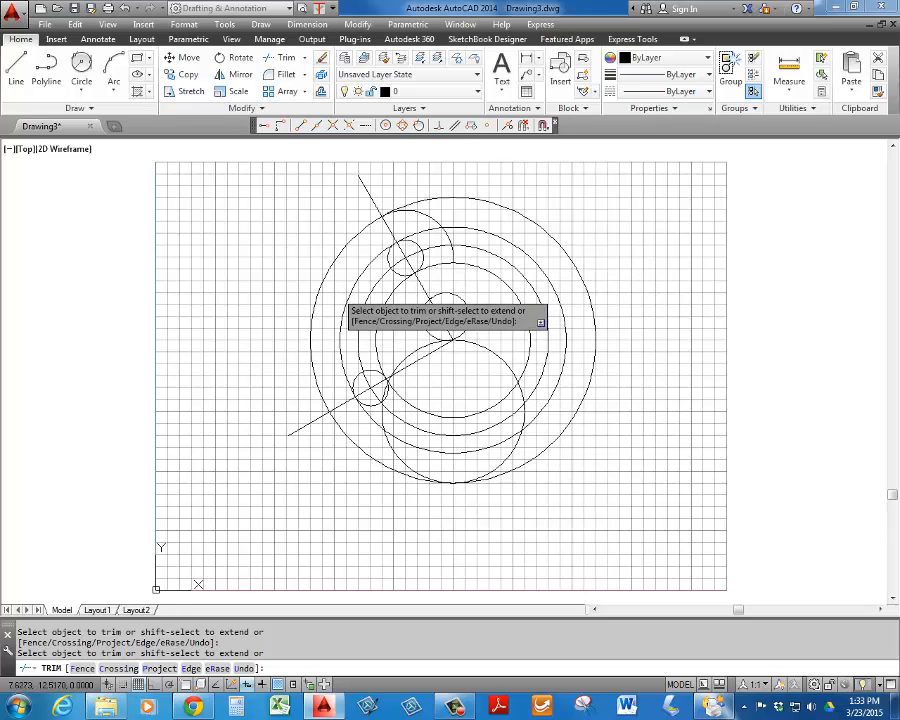
pyautogui.press('Return')
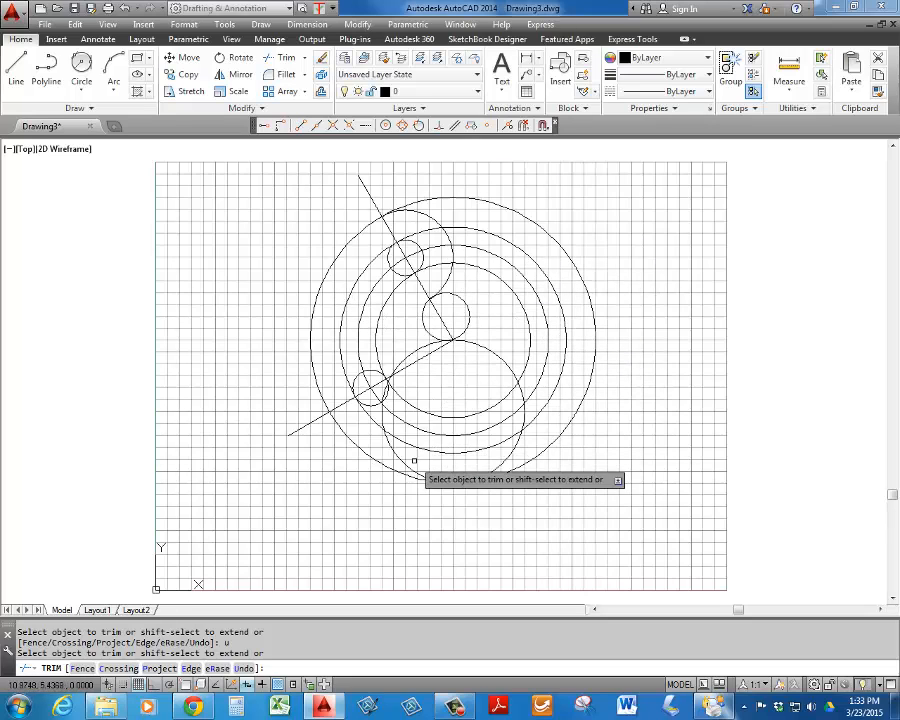
pyautogui.click(464, 301)
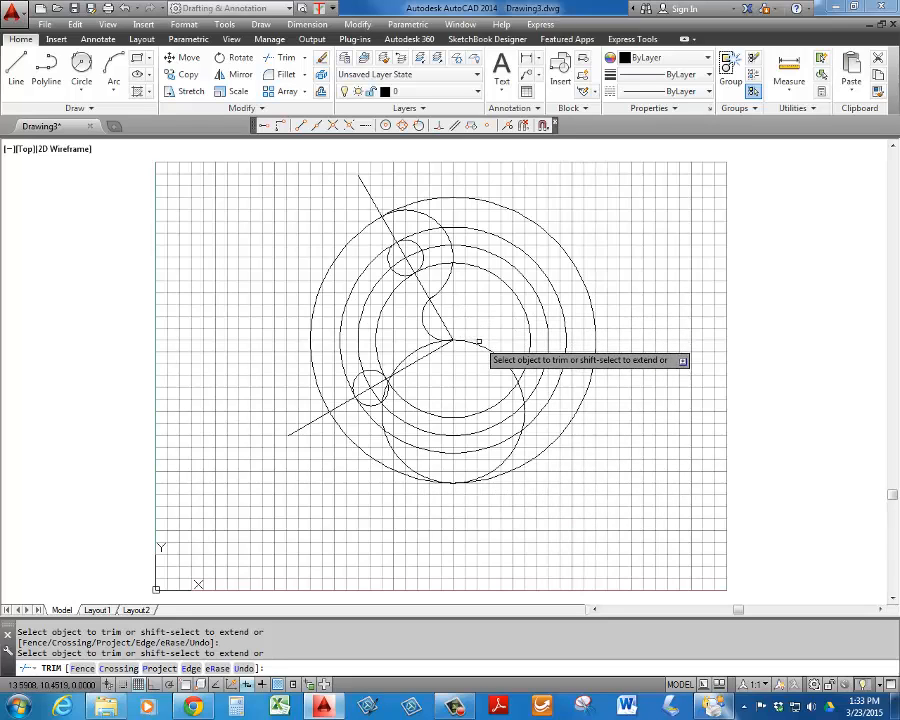
# Trim the lower-left 150° line from its outer end back to the radius 3 circle, removing its pieces across the slot
pyautogui.click(299, 428)
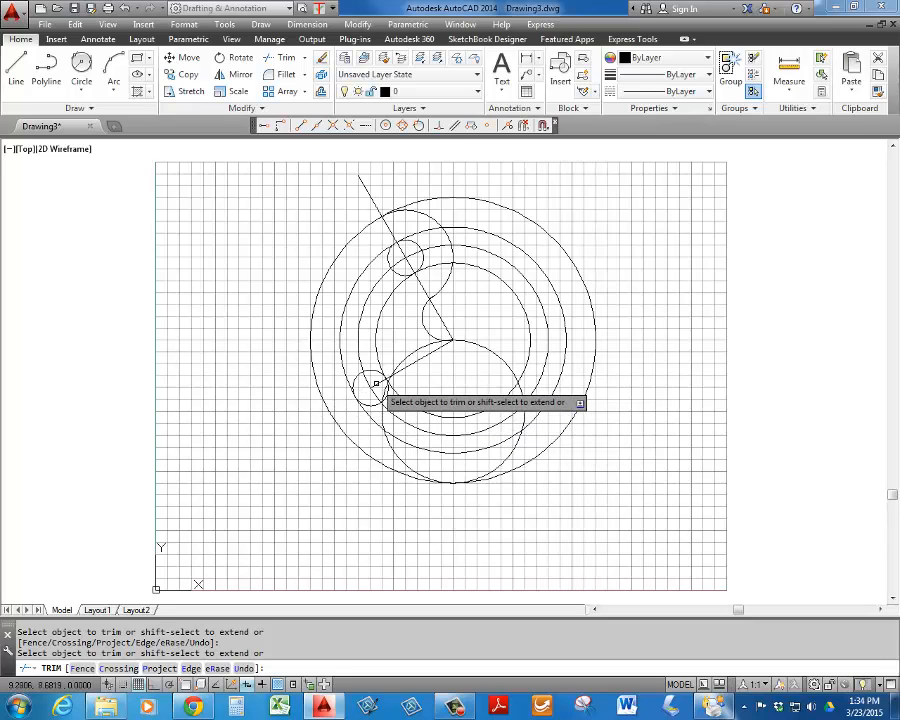
pyautogui.scroll(5, 390, 385)
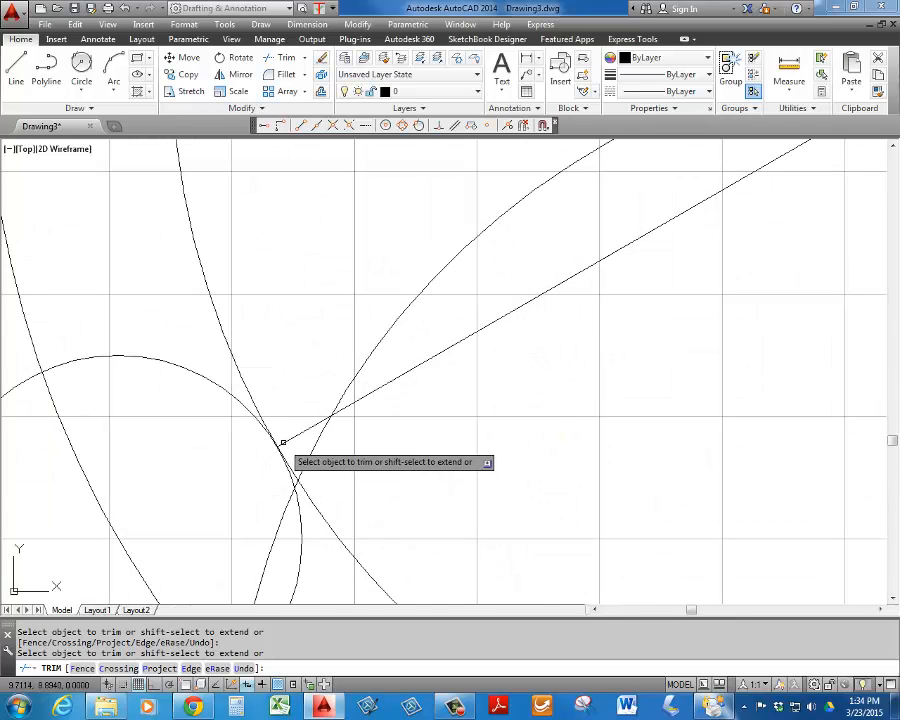
pyautogui.click(295, 436)
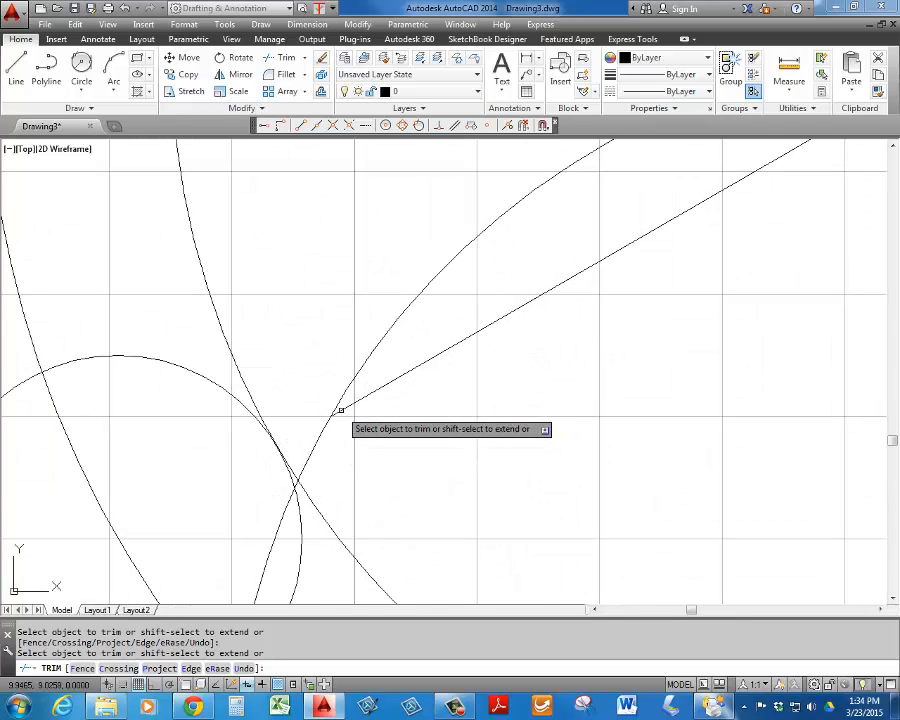
pyautogui.scroll(-5, 341, 410)
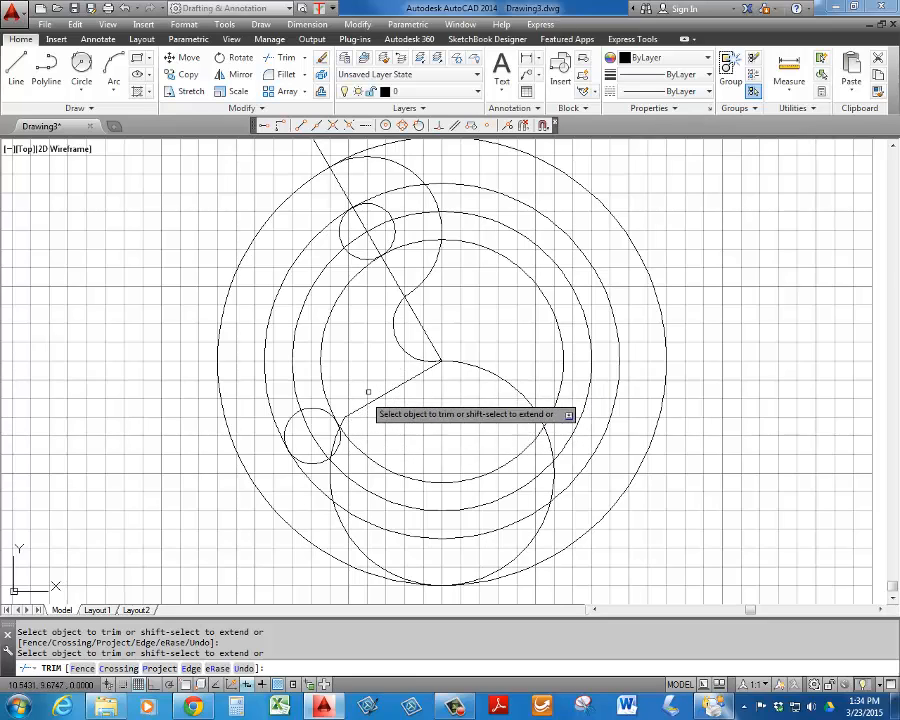
# Trim away the left half of the radius 3 circle down to its lower tangent point, undoing one wrong cut near the slot end
pyautogui.scroll(2, 340, 432)
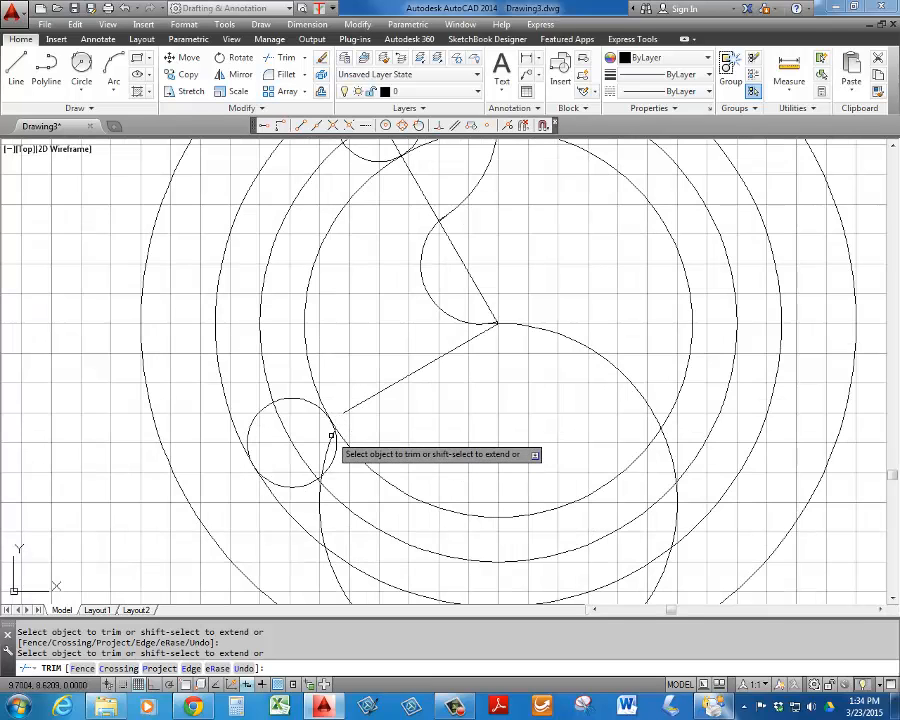
pyautogui.scroll(3, 332, 435)
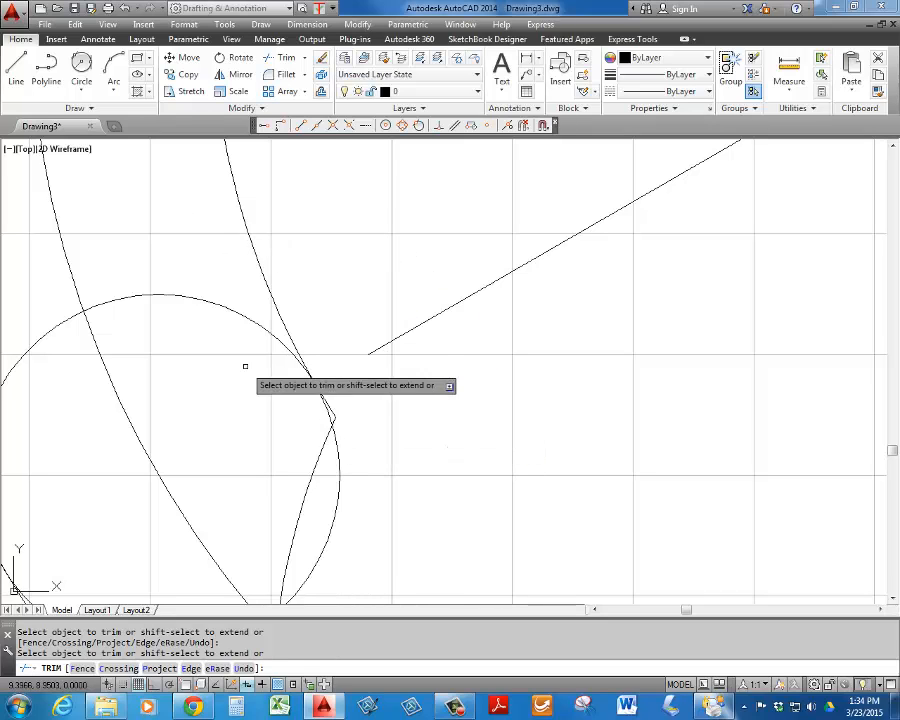
pyautogui.write('u')
pyautogui.press('Return')
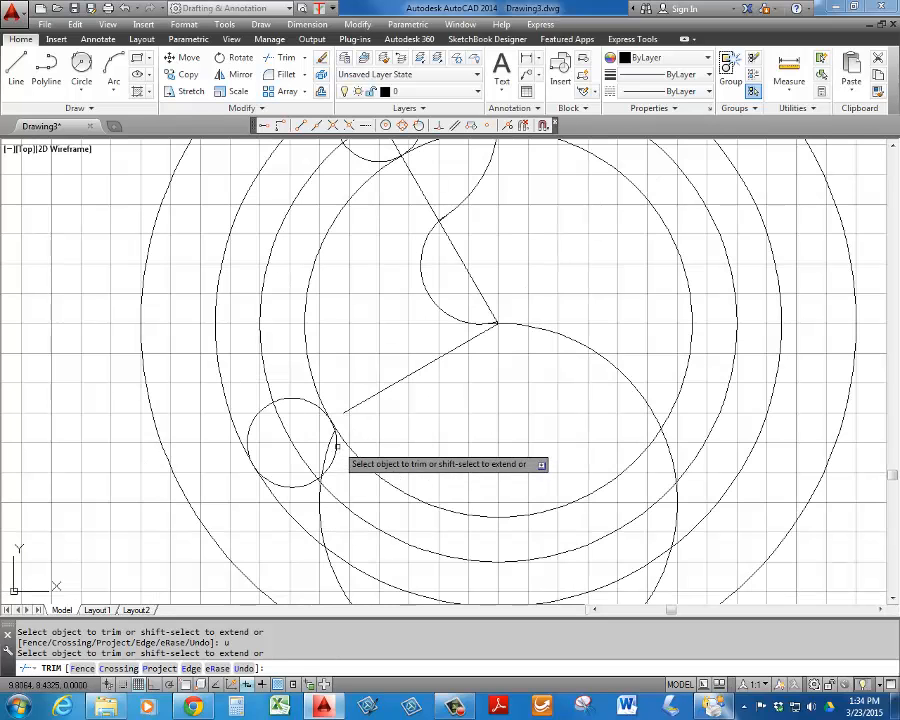
pyautogui.scroll(5, 335, 437)
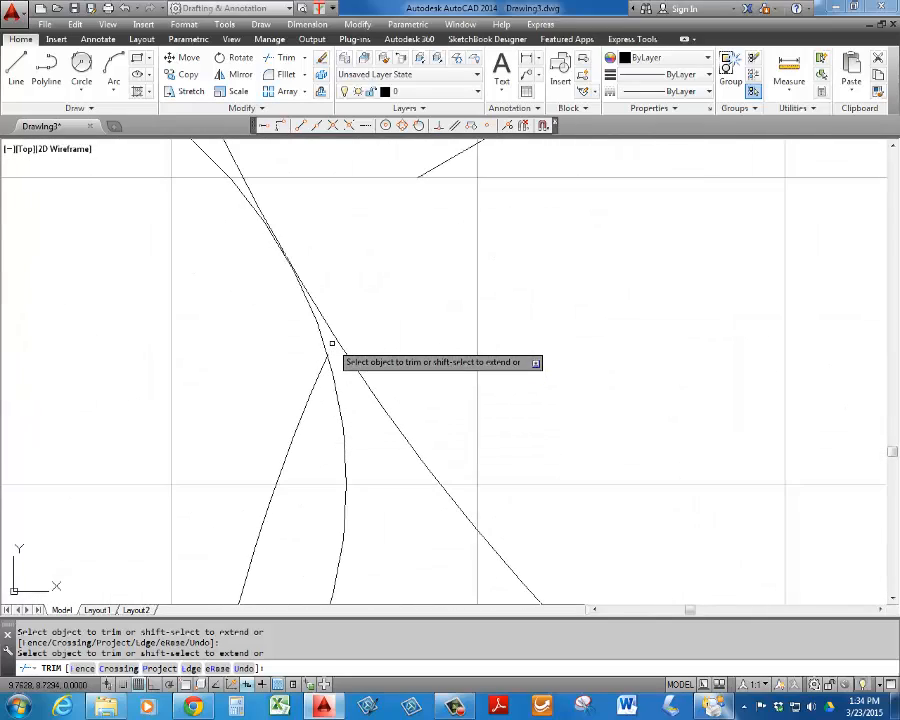
pyautogui.scroll(-5, 315, 377)
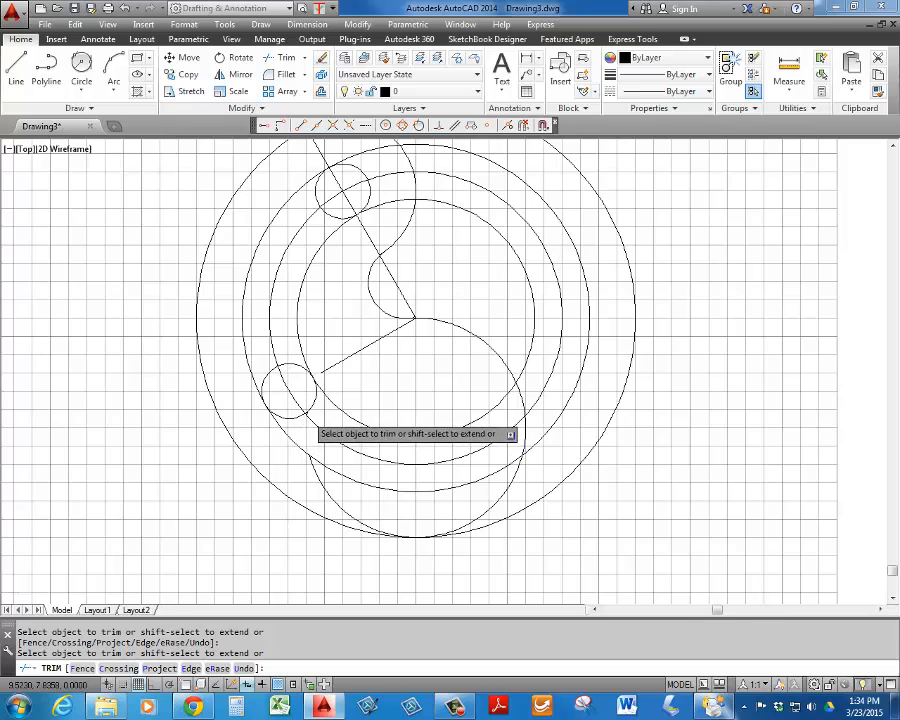
pyautogui.scroll(5, 307, 410)
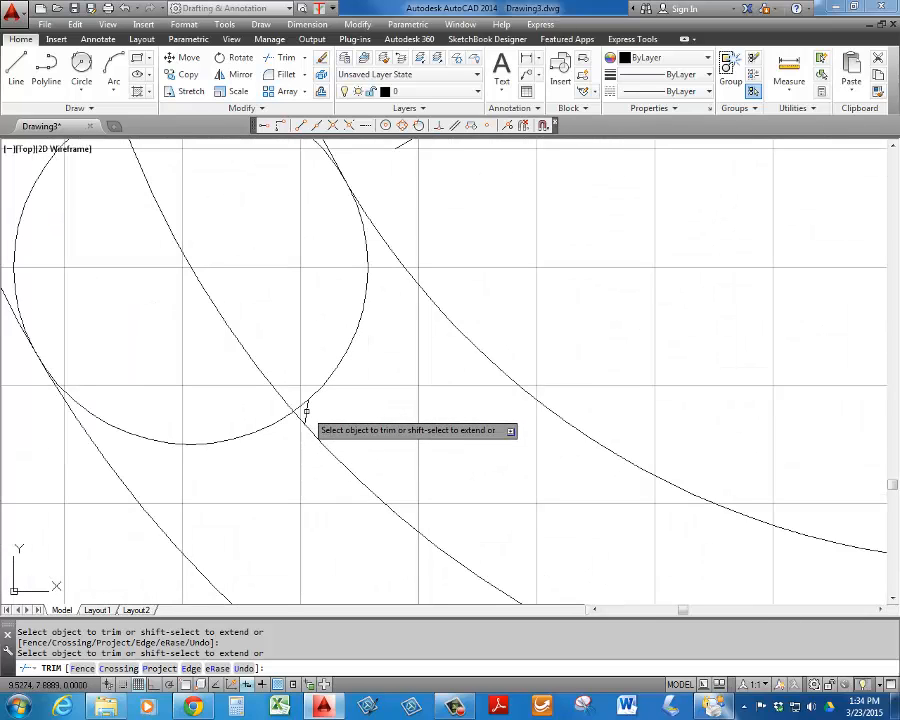
pyautogui.scroll(-5, 307, 408)
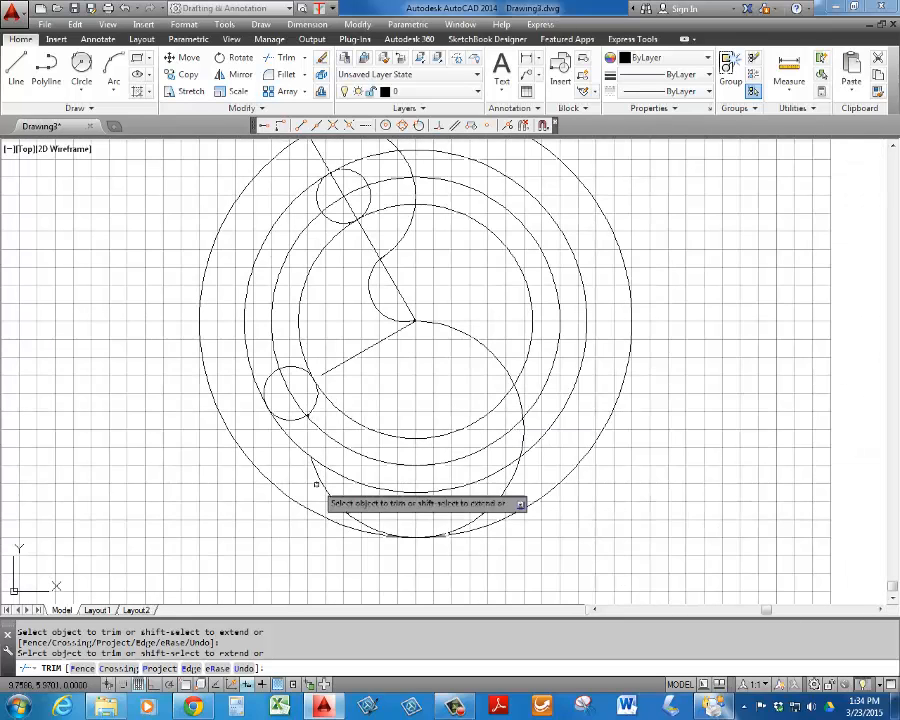
pyautogui.click(318, 476)
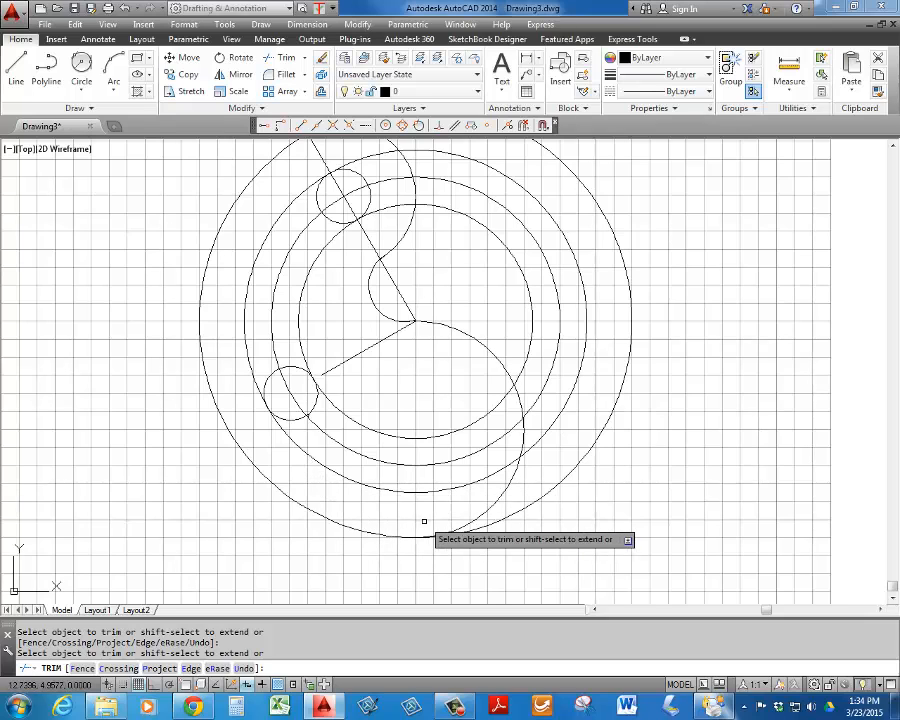
# Trim away the right-hand portions of the radius 6 circle and the three concentric slot circles, and the two inner circles' lower arcs
pyautogui.click(514, 515)
pyautogui.click(568, 399)
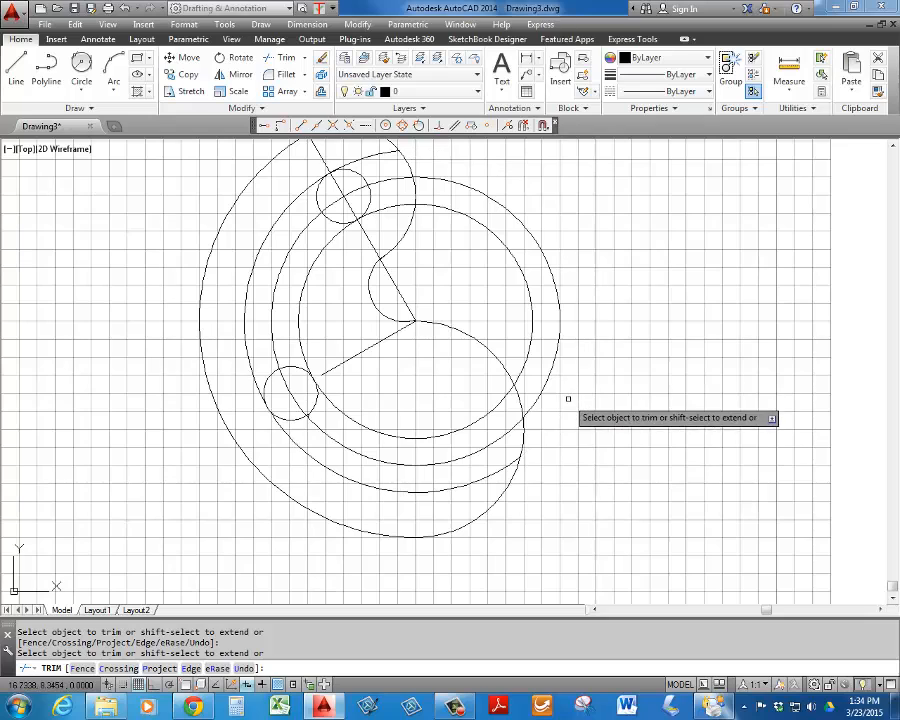
pyautogui.click(548, 379)
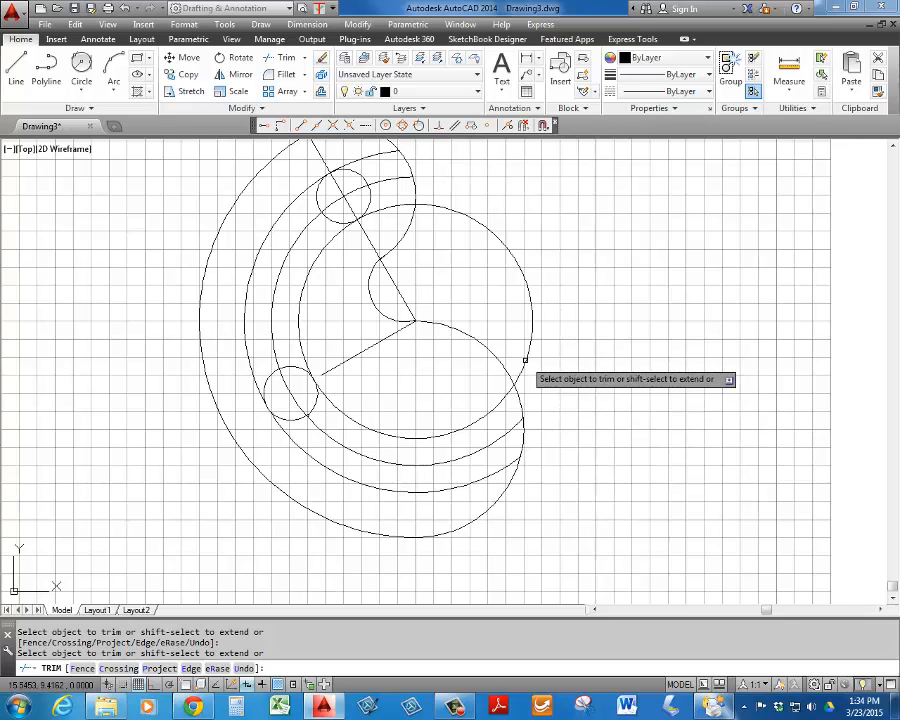
pyautogui.click(454, 432)
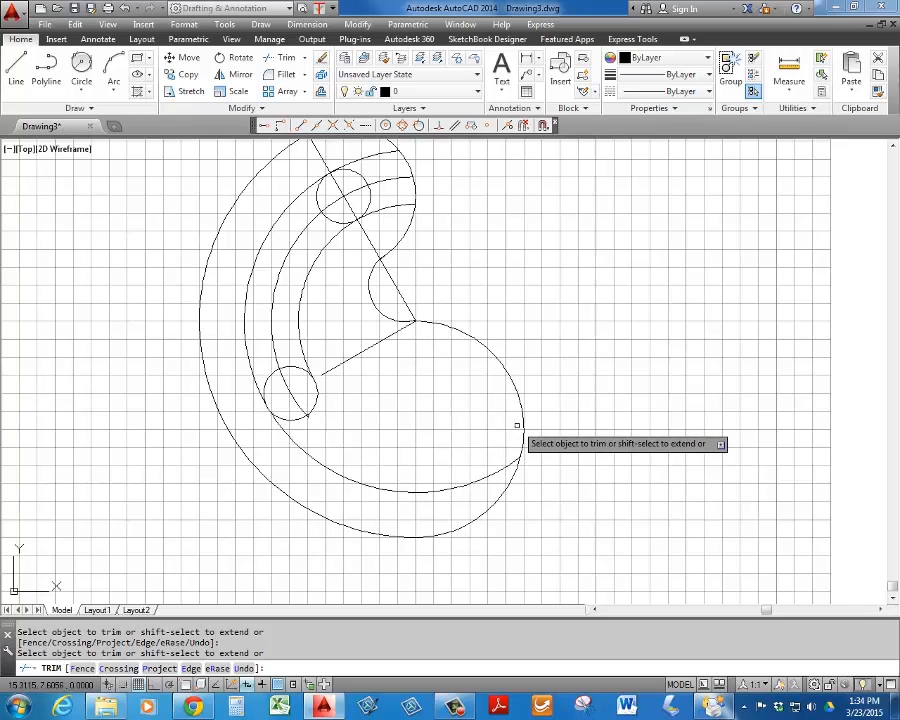
# Trim the slot-end circles and surplus concentric arcs into a closed slot, and cut the upper 120° line back to the slot edge
pyautogui.scroll(8, 300, 425)
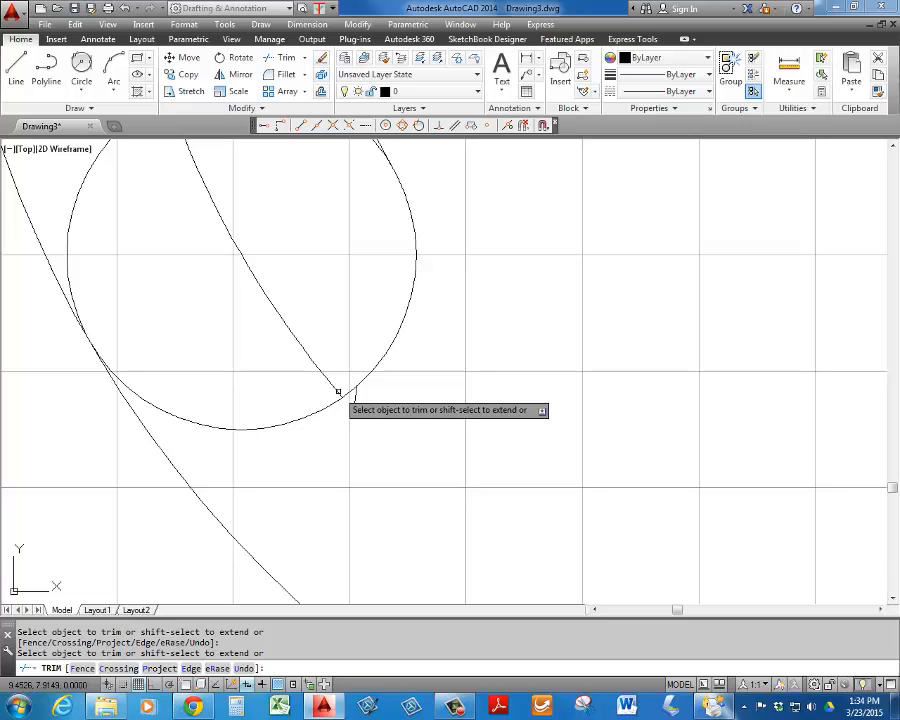
pyautogui.scroll(-8, 337, 390)
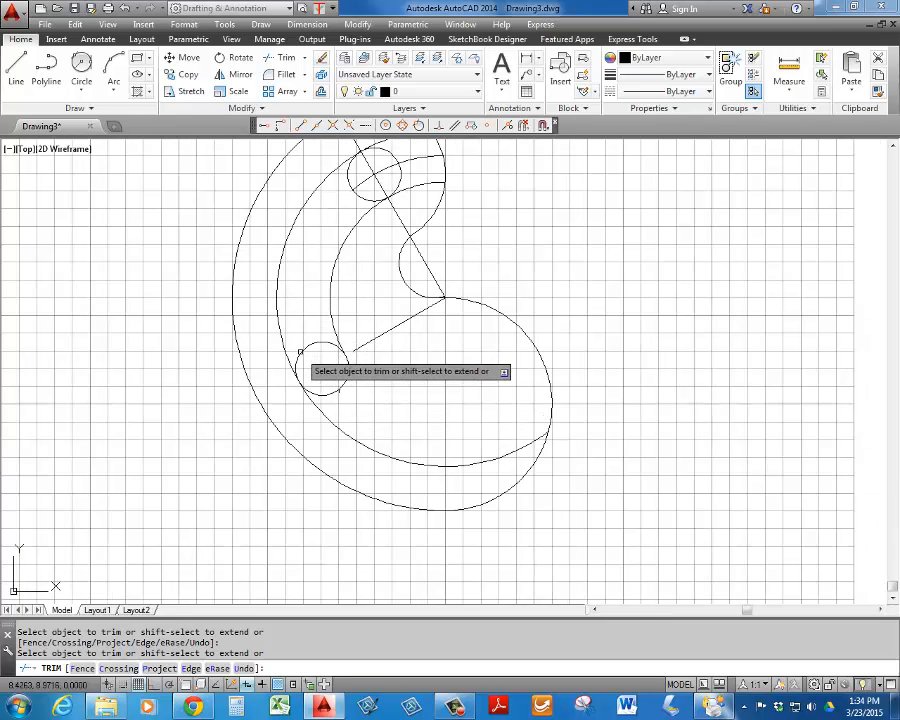
pyautogui.click(302, 352)
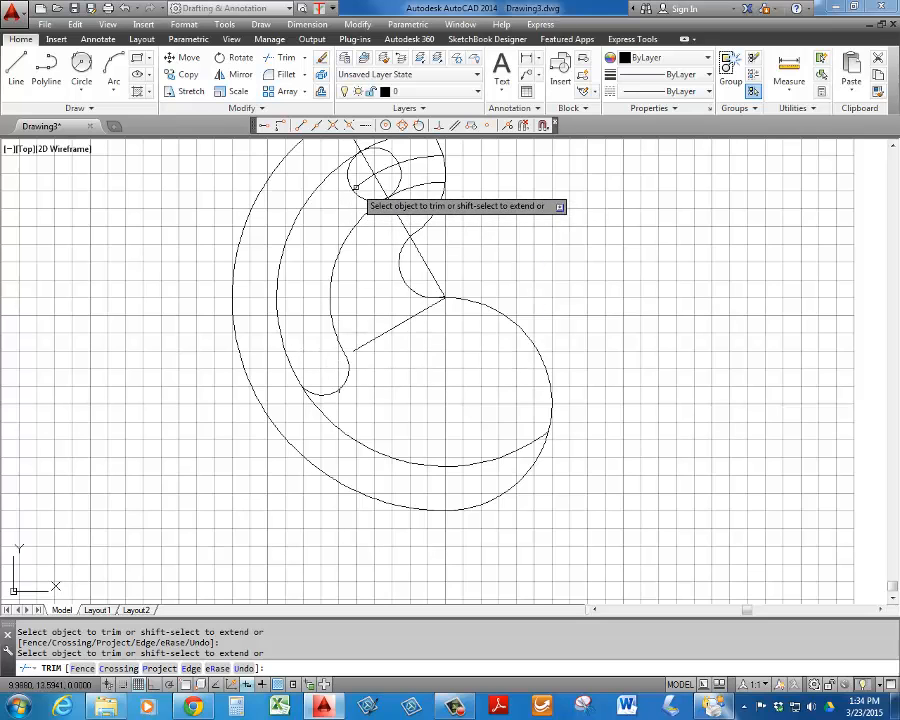
pyautogui.moveTo(390, 192); pyautogui.dragTo(355, 283, button='middle')
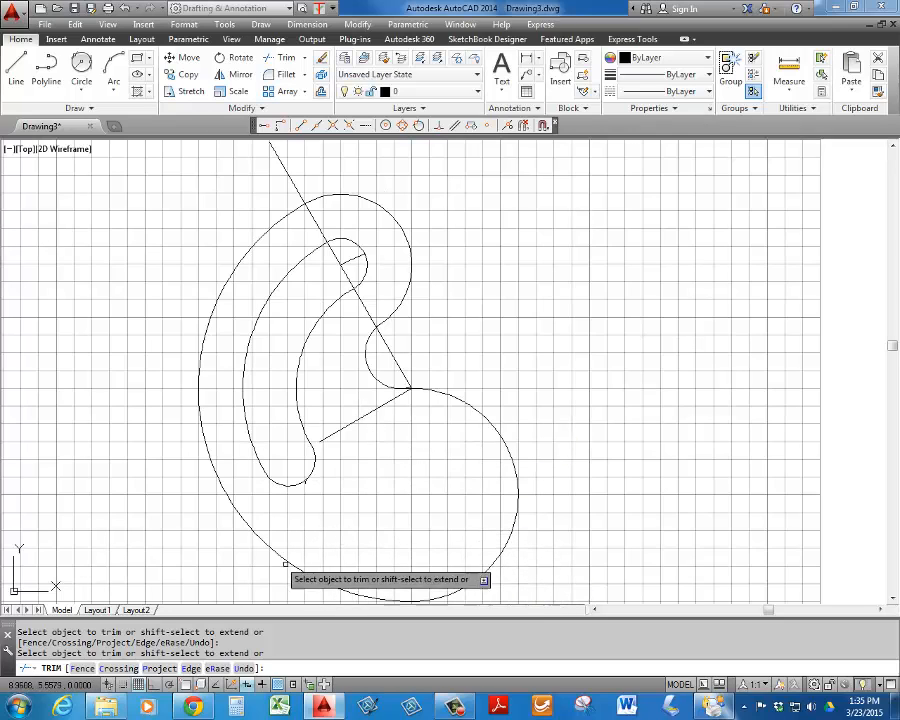
pyautogui.click(287, 172)
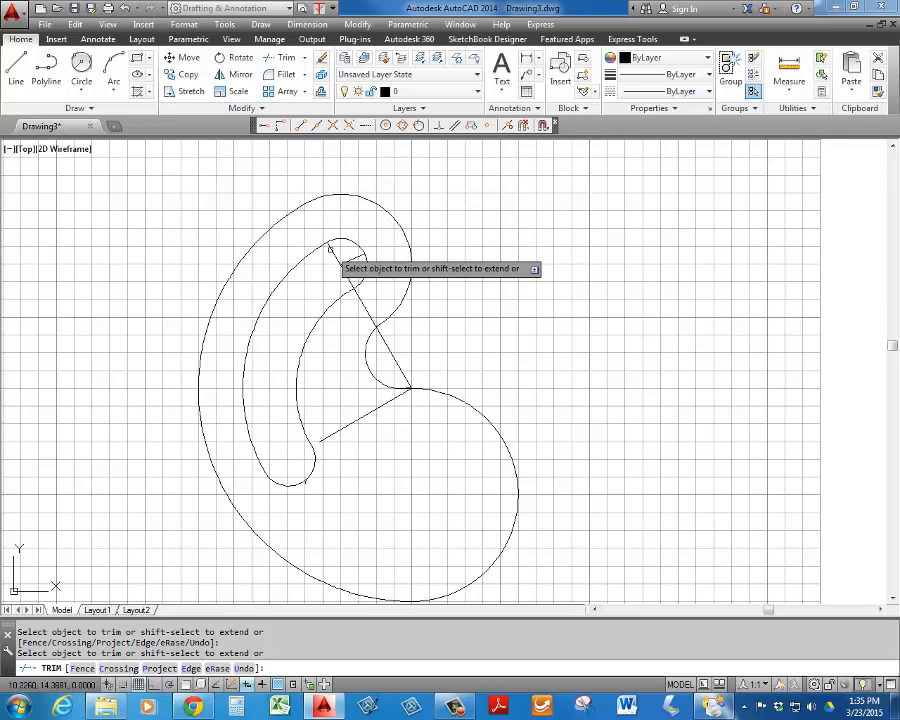
# Trim the upper 120° line from the slot back to the radius 1 arc and inspect both ends of that arc
pyautogui.click(361, 299)
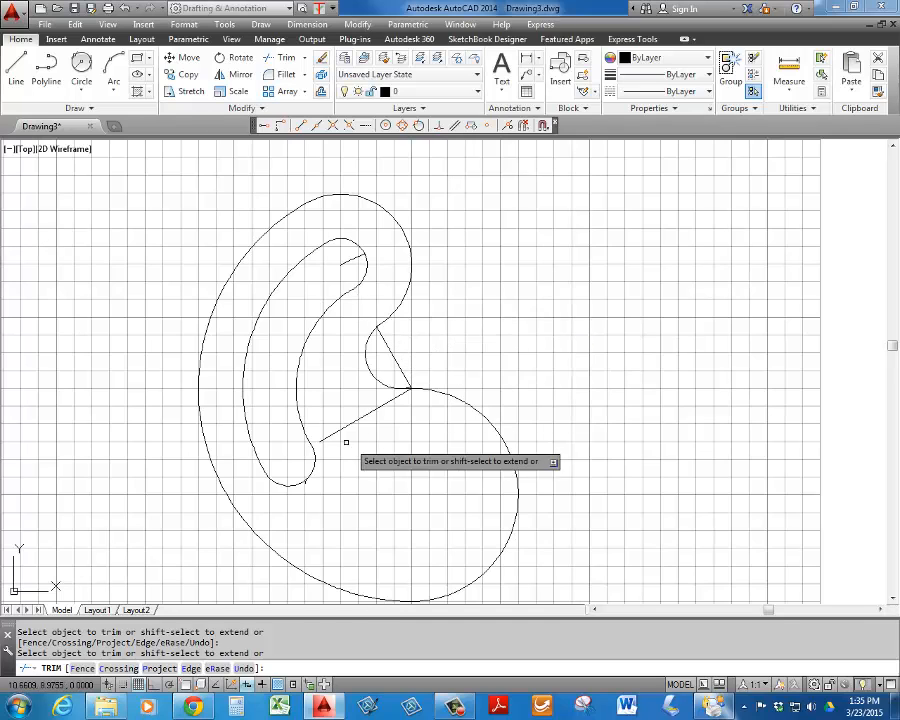
pyautogui.scroll(5, 408, 384)
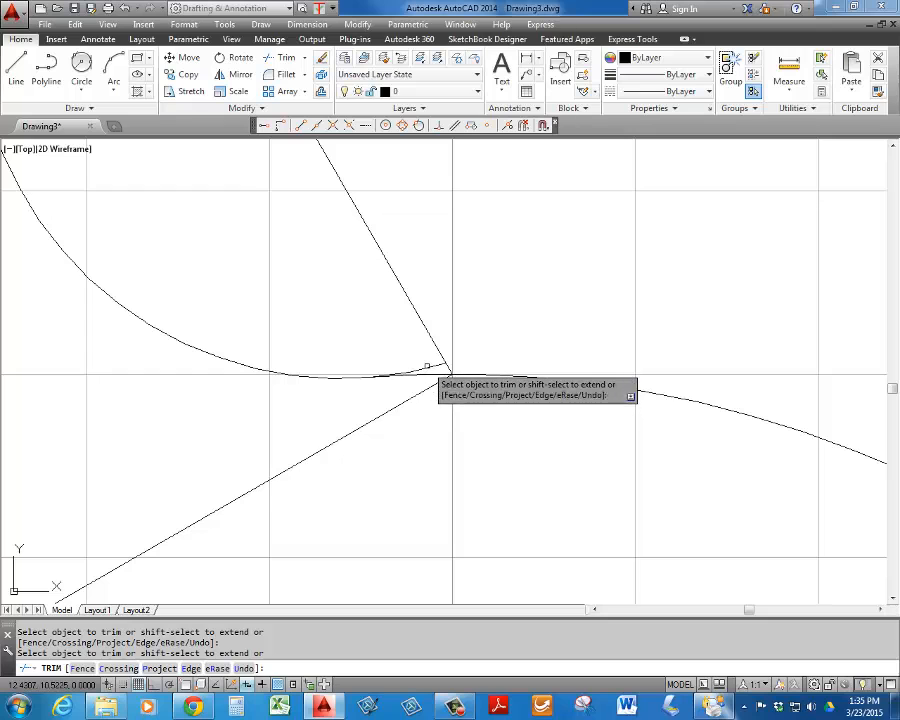
pyautogui.scroll(-5, 412, 368)
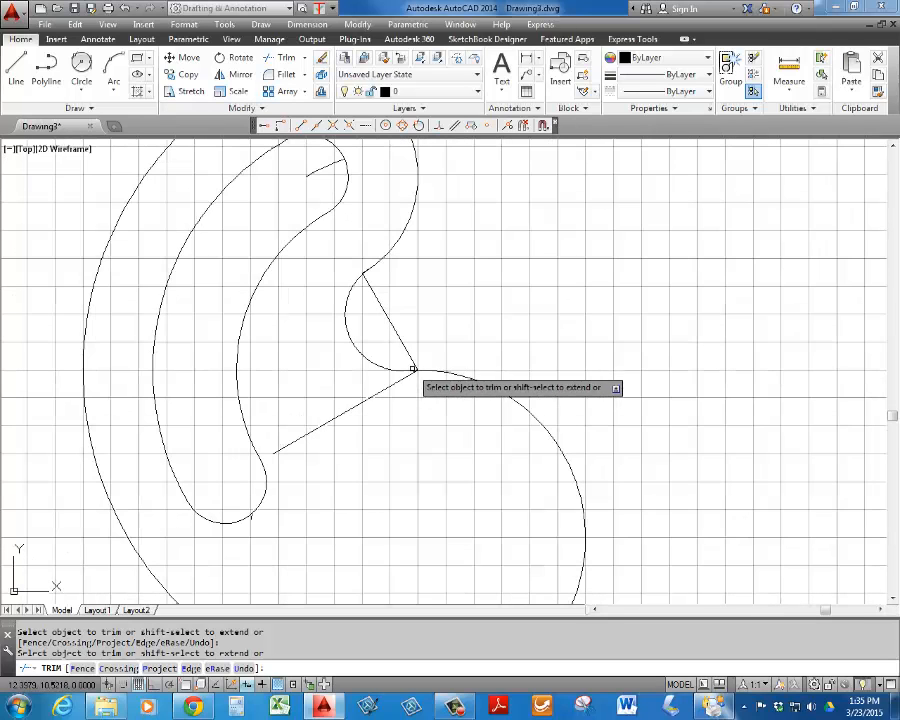
pyautogui.scroll(5, 358, 263)
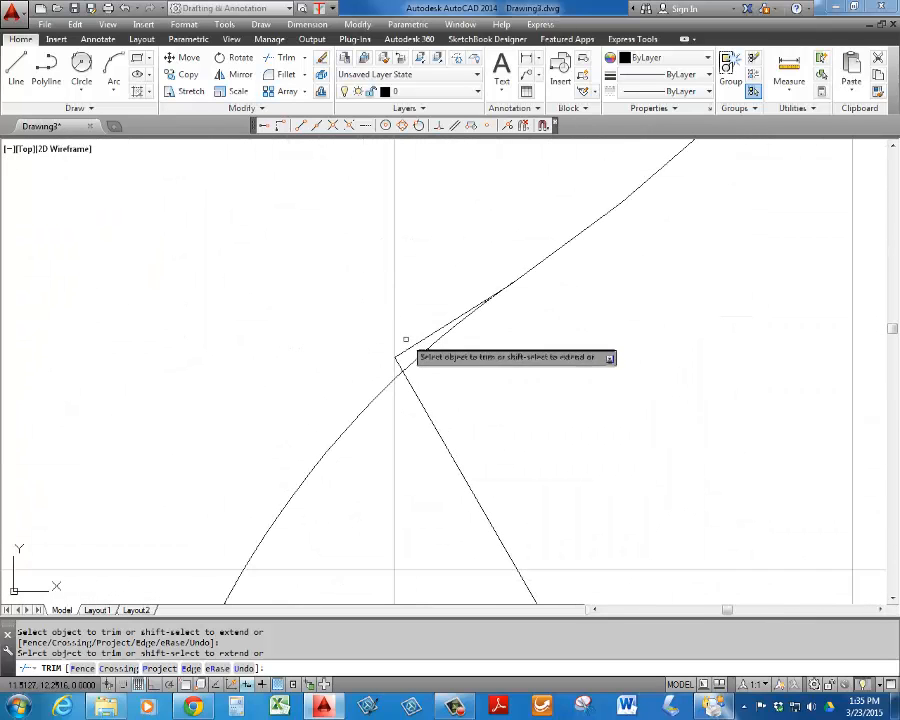
pyautogui.scroll(-5, 406, 350)
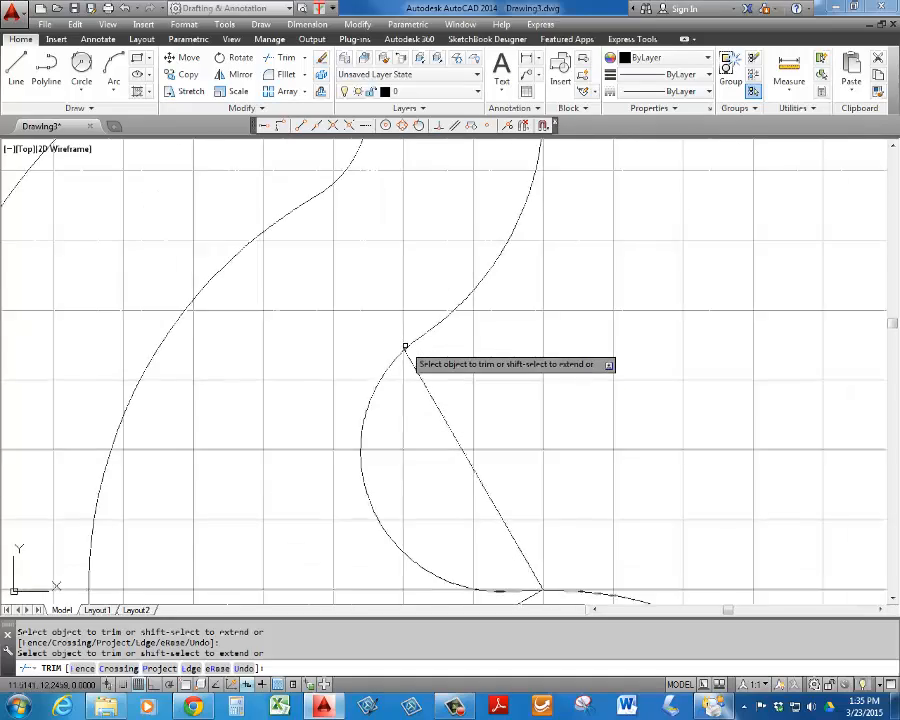
pyautogui.moveTo(401, 323)
pyautogui.mouseDown(button='middle')
pyautogui.moveTo(362, 300)
pyautogui.moveTo(382, 266)
pyautogui.mouseUp(button='middle')
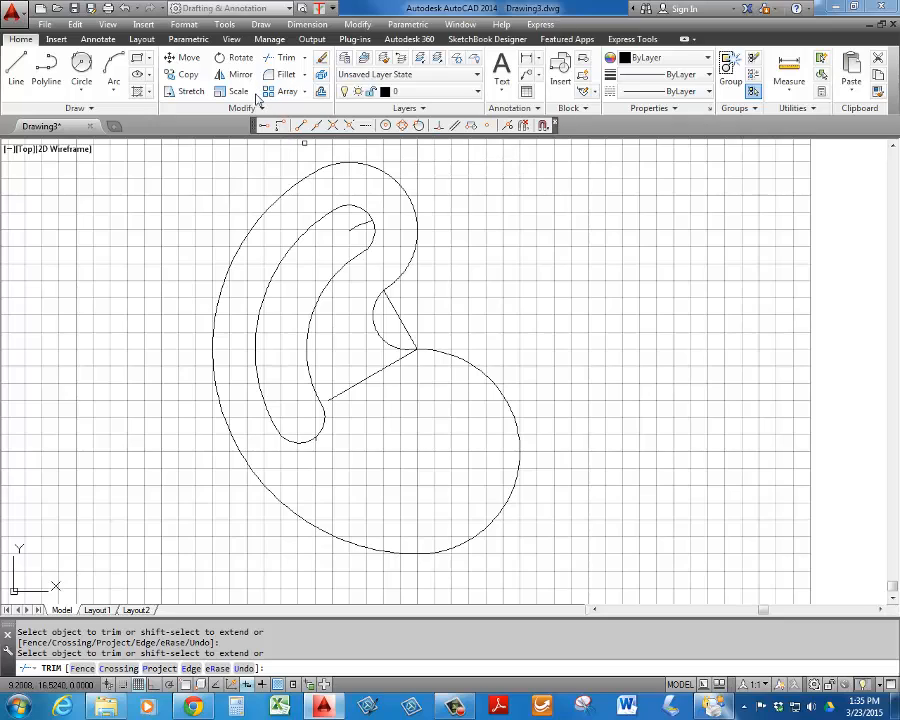
# Erase the leftover pieces of both angled lines and the two stray arc pieces at the slot ends
pyautogui.click(321, 58)
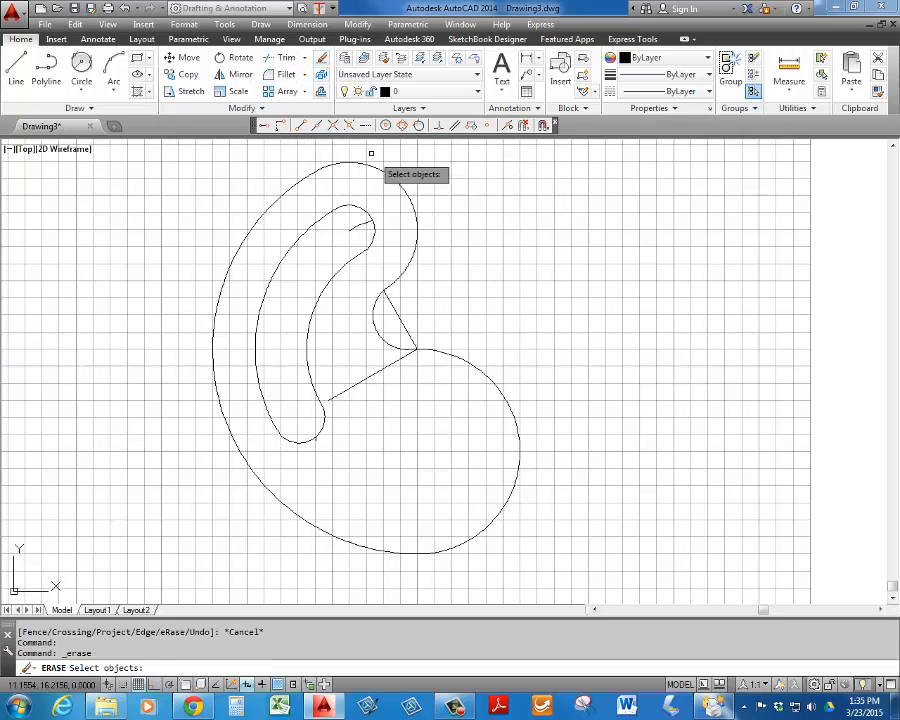
pyautogui.click(363, 222)
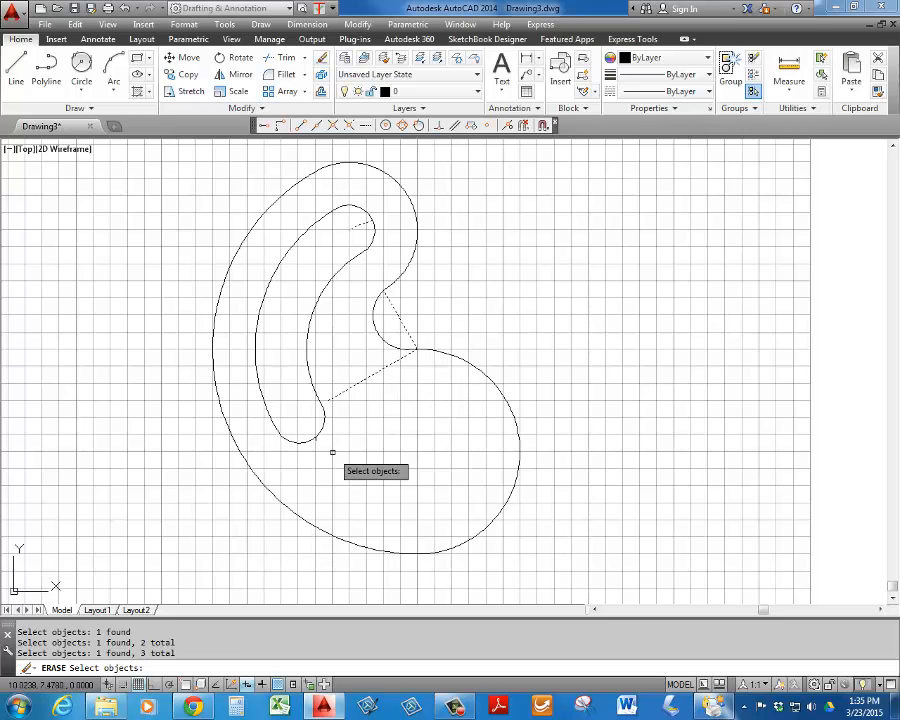
pyautogui.scroll(8, 332, 452)
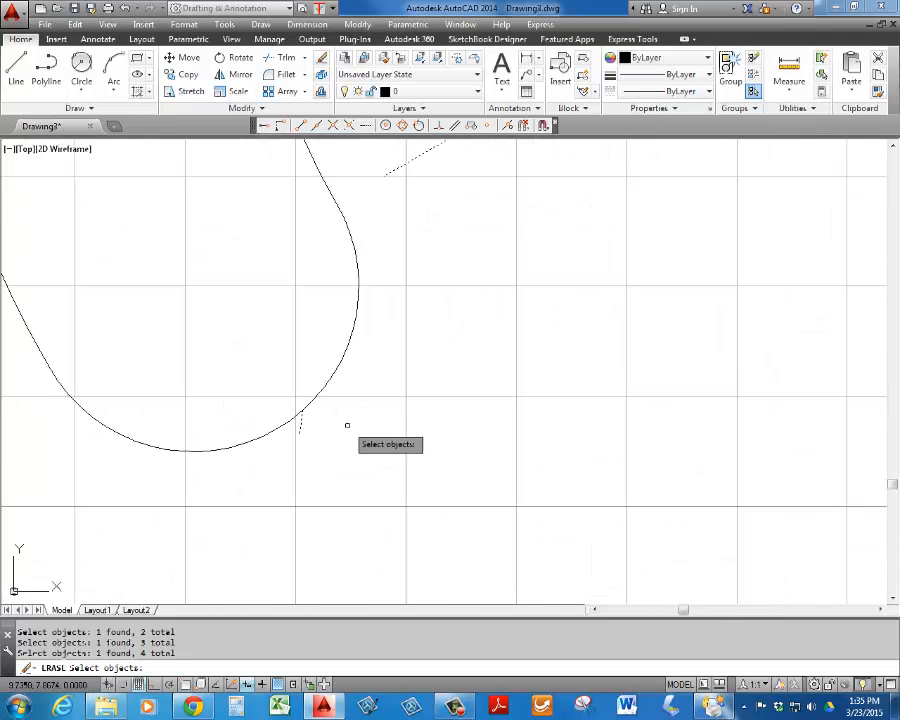
pyautogui.scroll(-5, 347, 425)
pyautogui.press('Return')
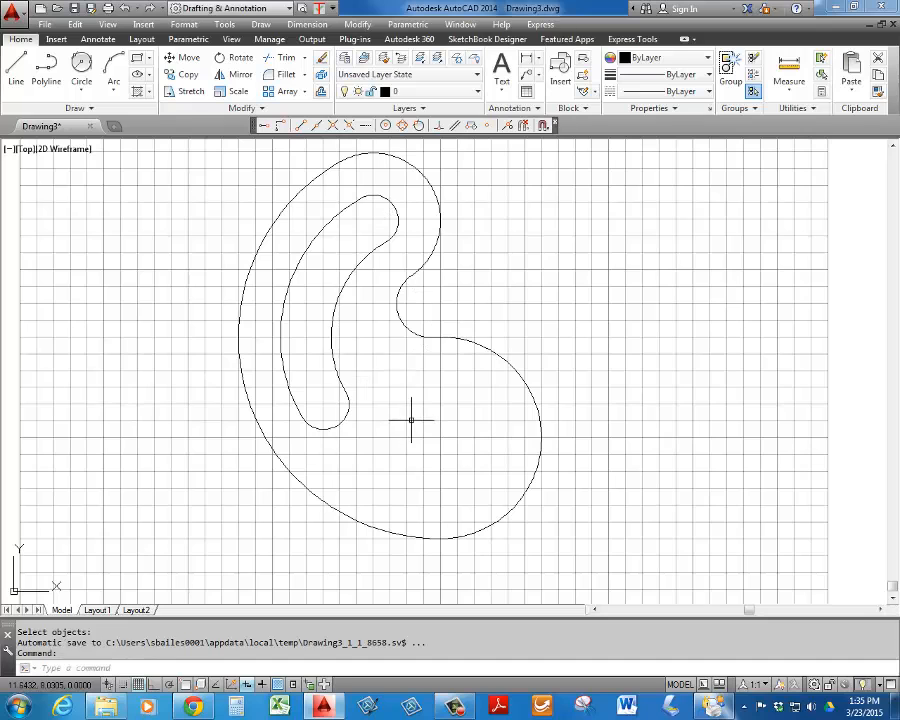
pyautogui.moveTo(395, 356)
pyautogui.mouseDown(button='middle')
pyautogui.moveTo(383, 380)
pyautogui.moveTo(366, 384)
pyautogui.mouseUp(button='middle')
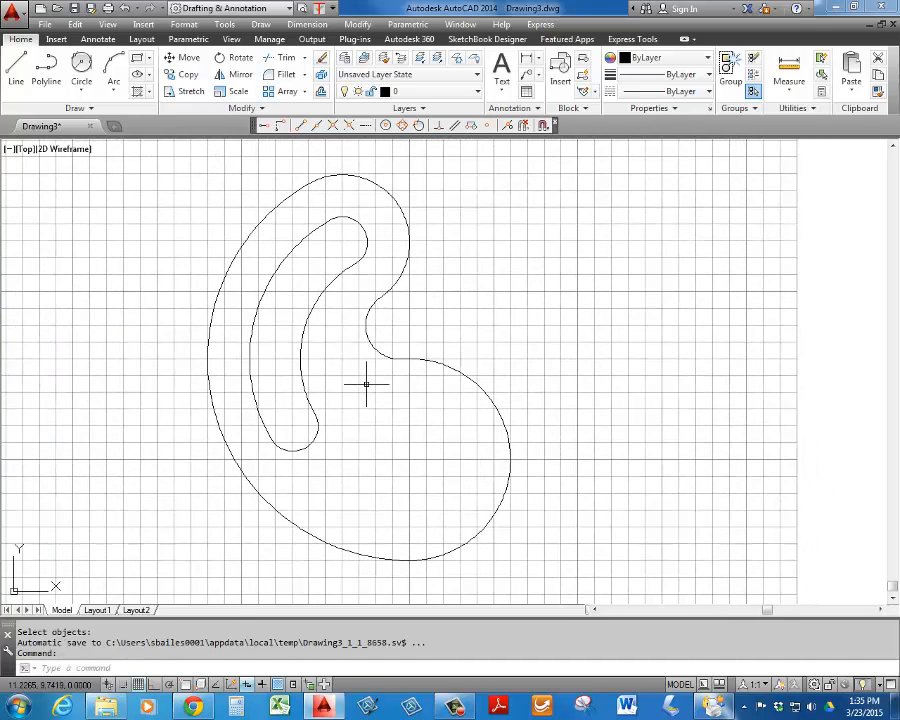
# Look up the lower hole's dimension in the Indexing Base figure in the browser, and return to AutoCAD
pyautogui.click(193, 707)
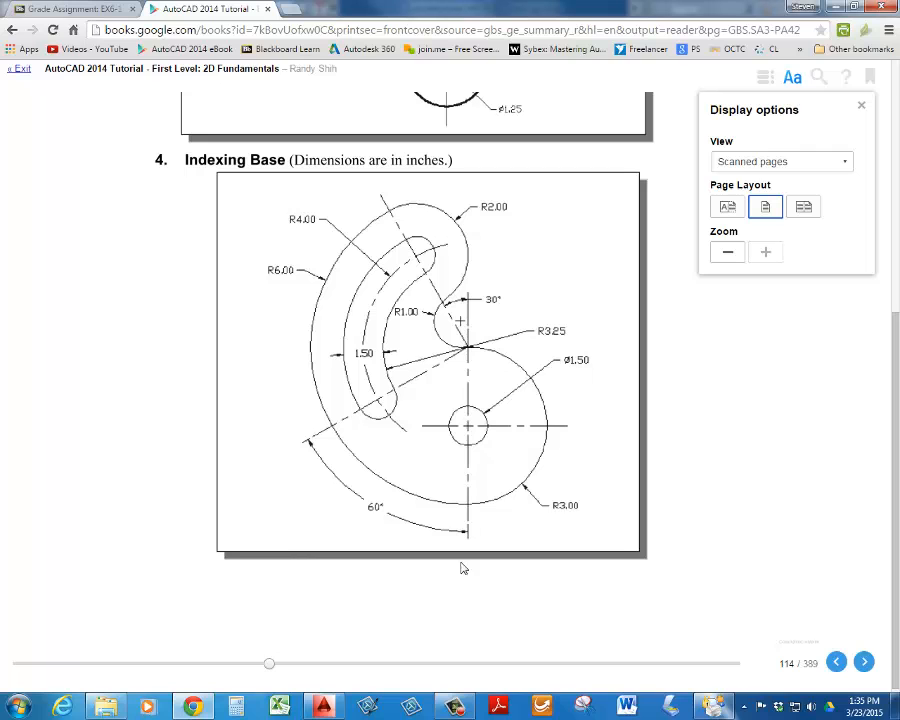
pyautogui.click(323, 707)
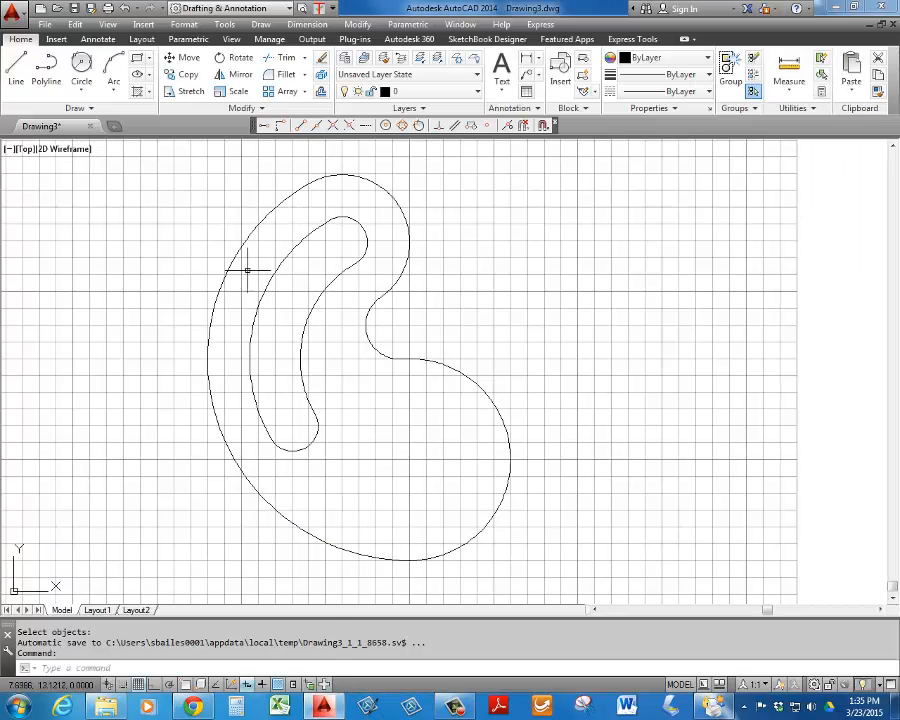
# Try a radius 1.5 circle centered on the radius 3 arc at the lower end of the base, and erase it
pyautogui.click(83, 91)
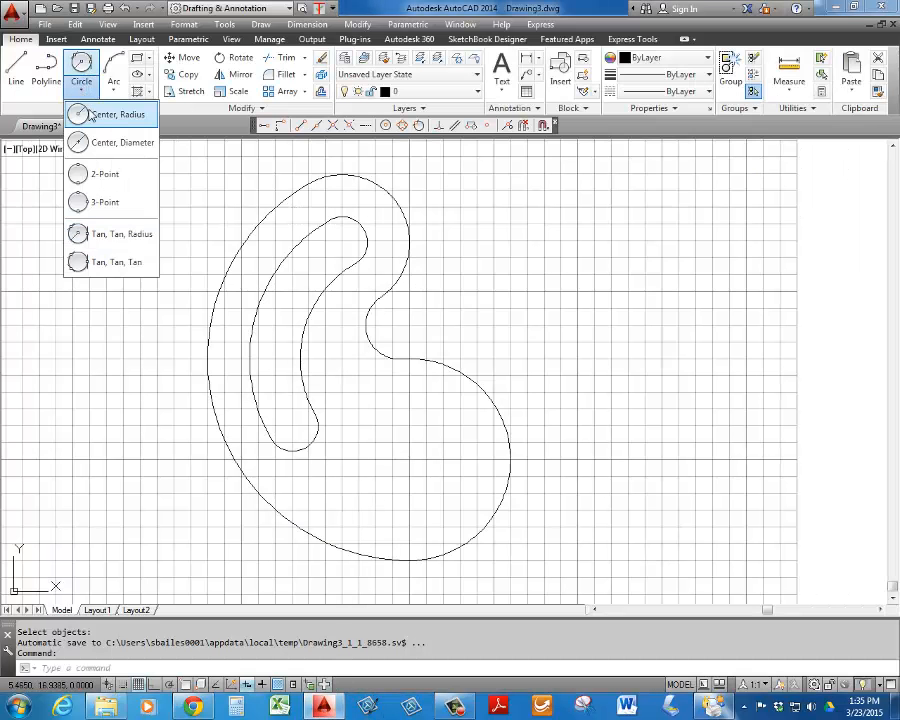
pyautogui.click(100, 141)
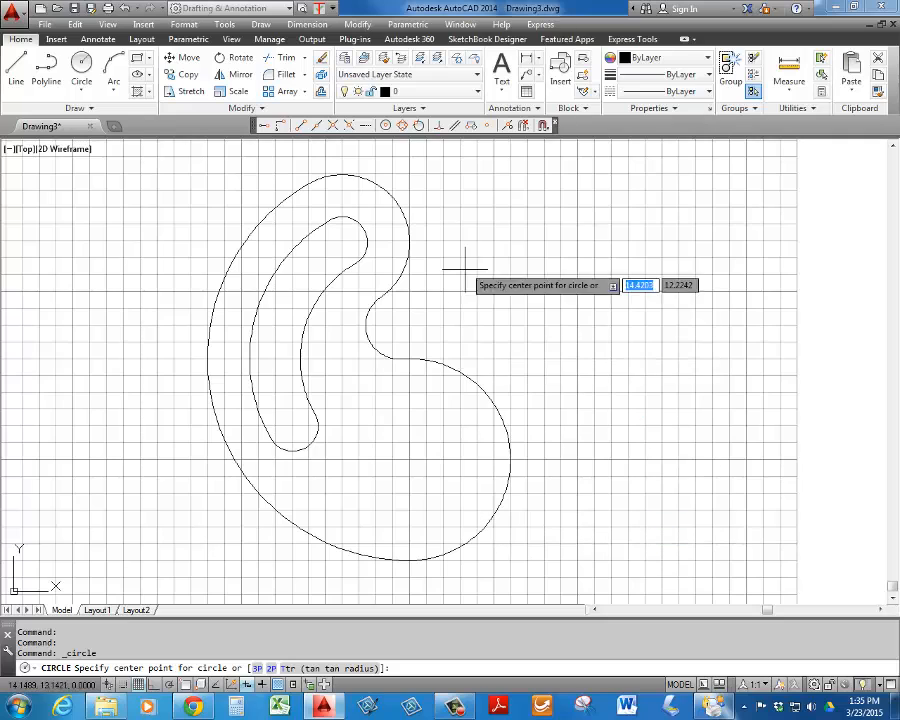
pyautogui.click(386, 126)
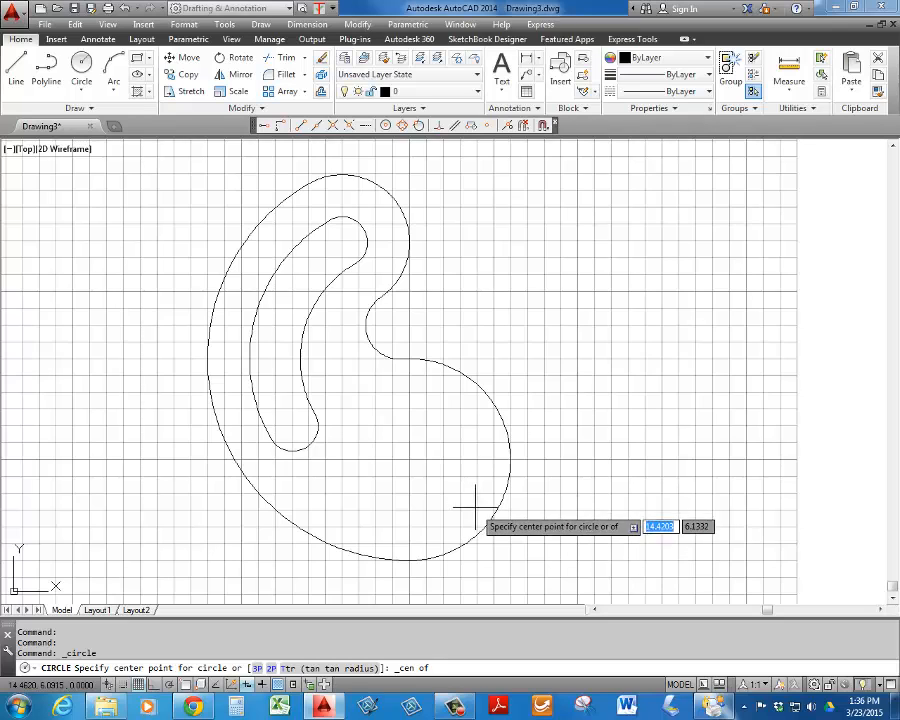
pyautogui.click(409, 460)
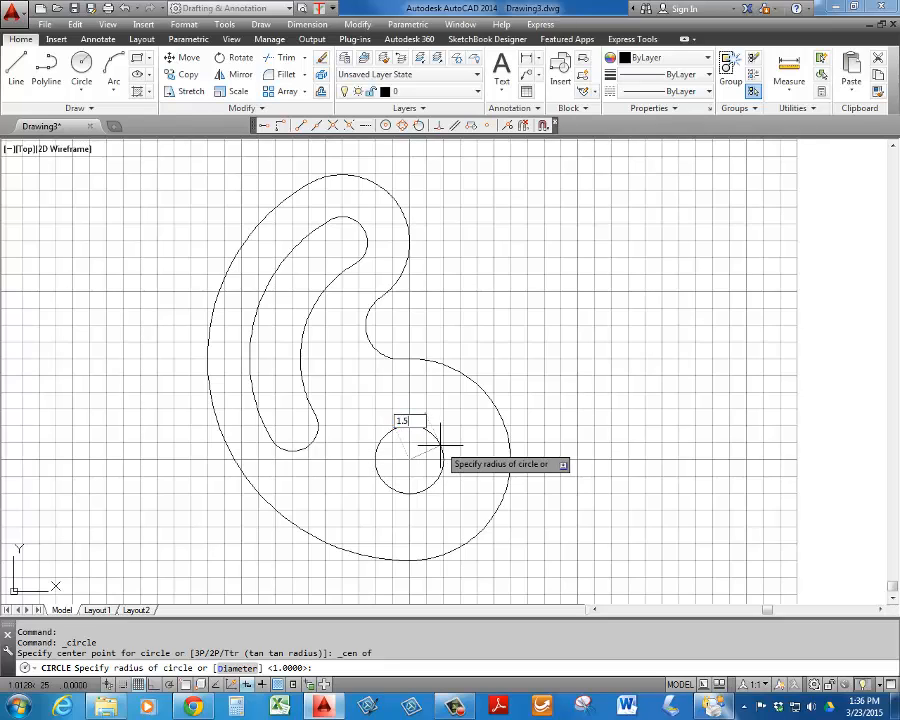
pyautogui.press('Return')
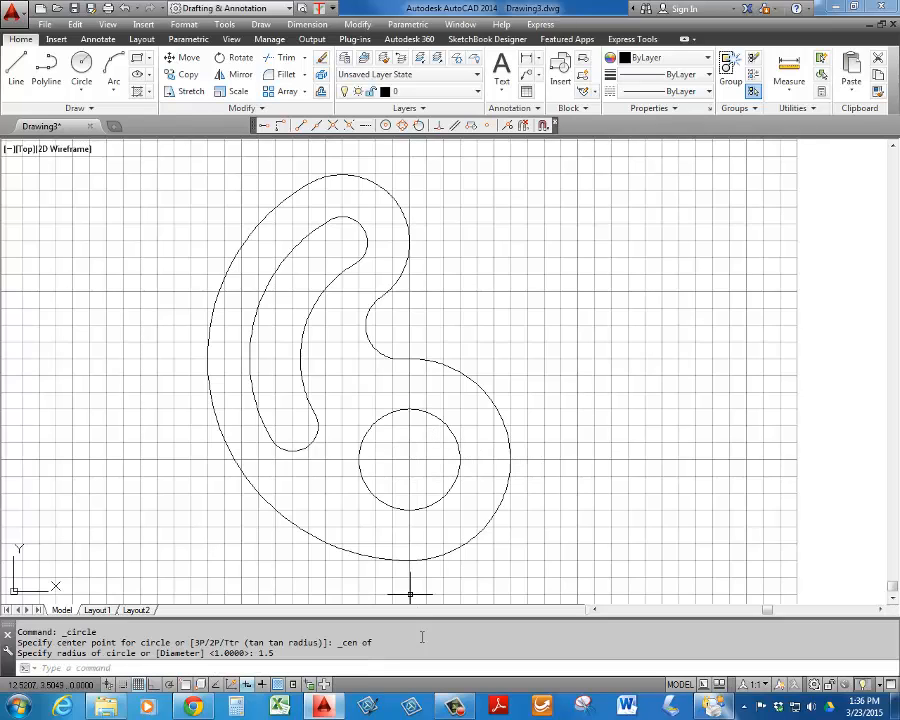
pyautogui.click(427, 507)
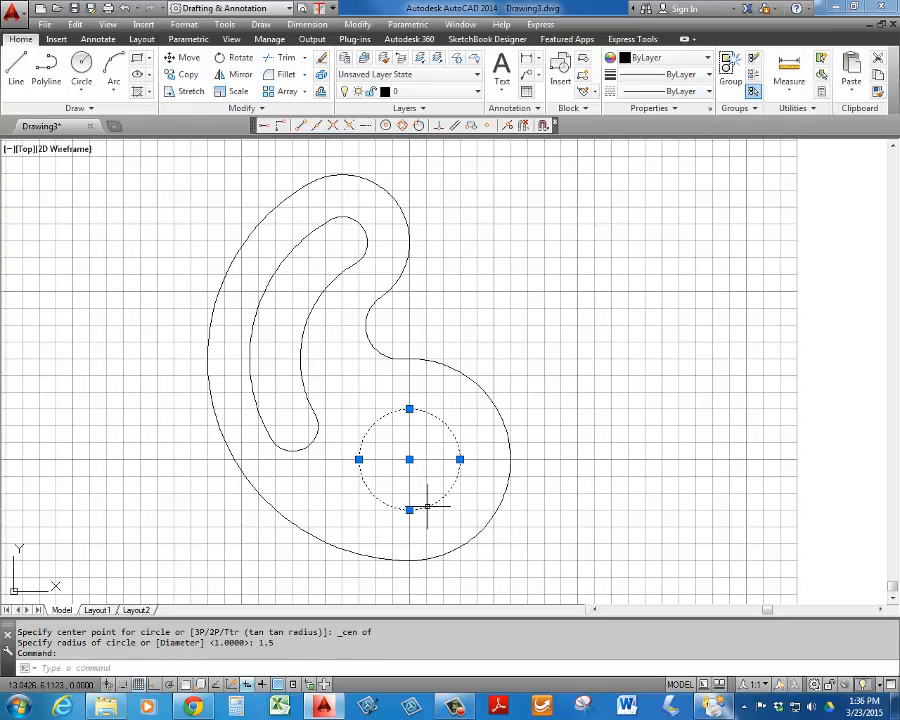
pyautogui.press('Delete')
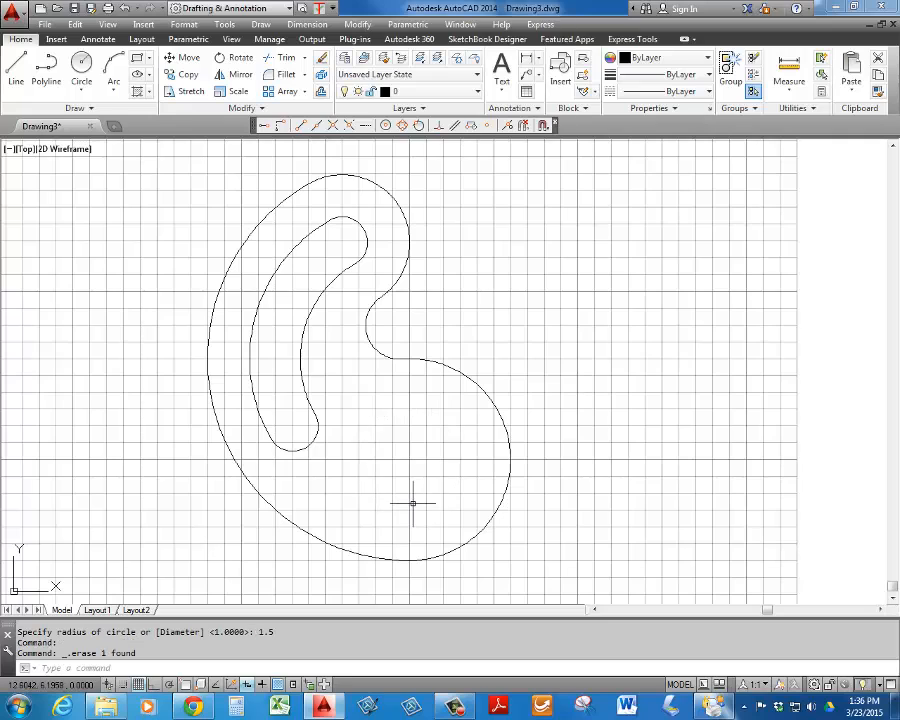
# Draw a radius .75 circle at the center of the lower radius 3 arc and turn off the grid display
pyautogui.write('c')
pyautogui.press('Return')
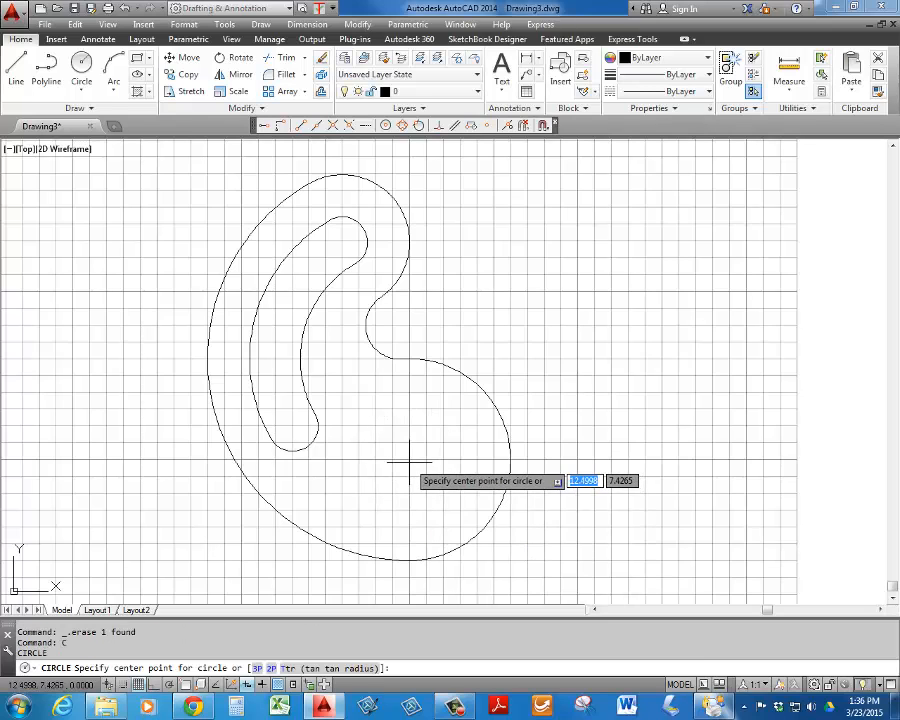
pyautogui.write('c')
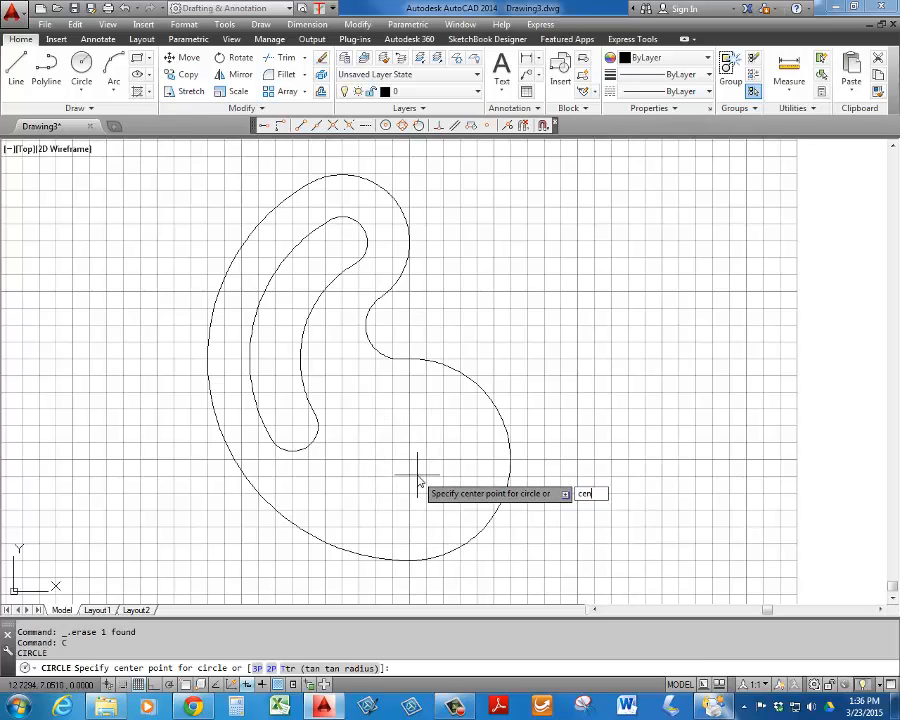
pyautogui.write('en')
pyautogui.press('Return')
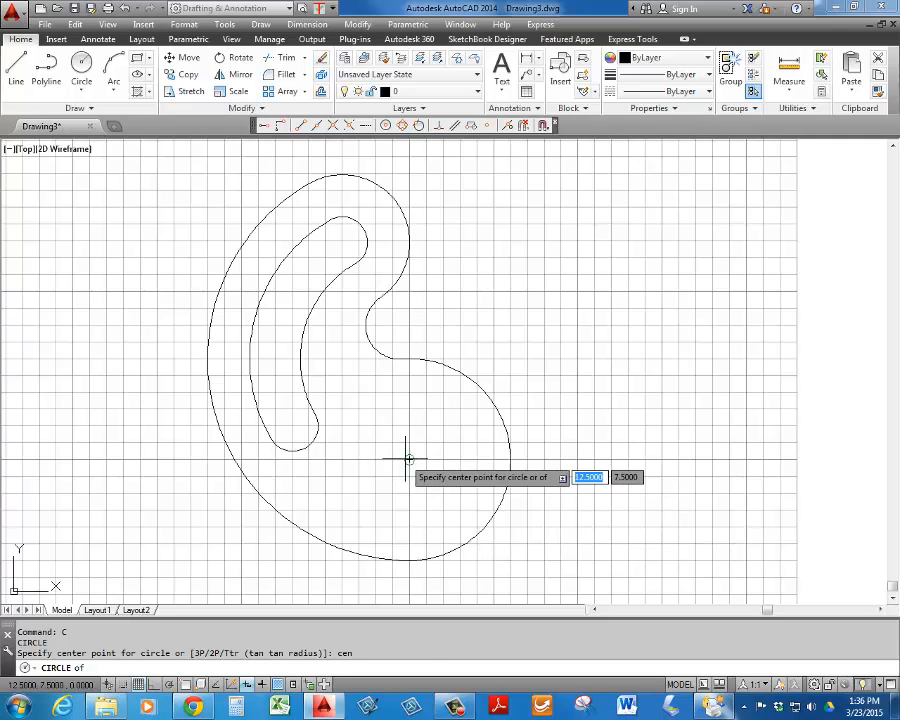
pyautogui.click(409, 459)
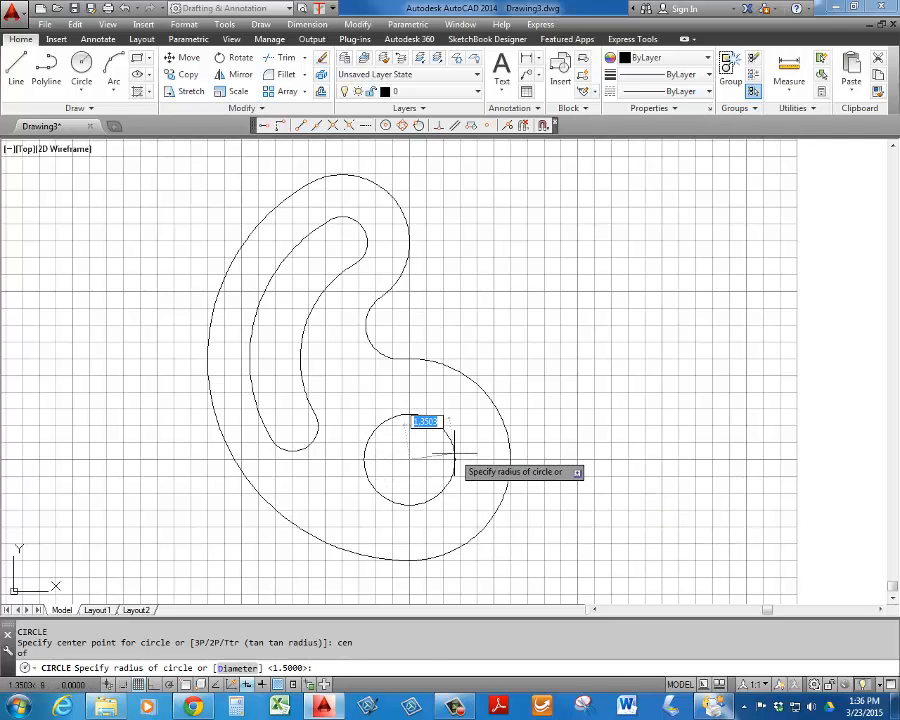
pyautogui.press('Return')
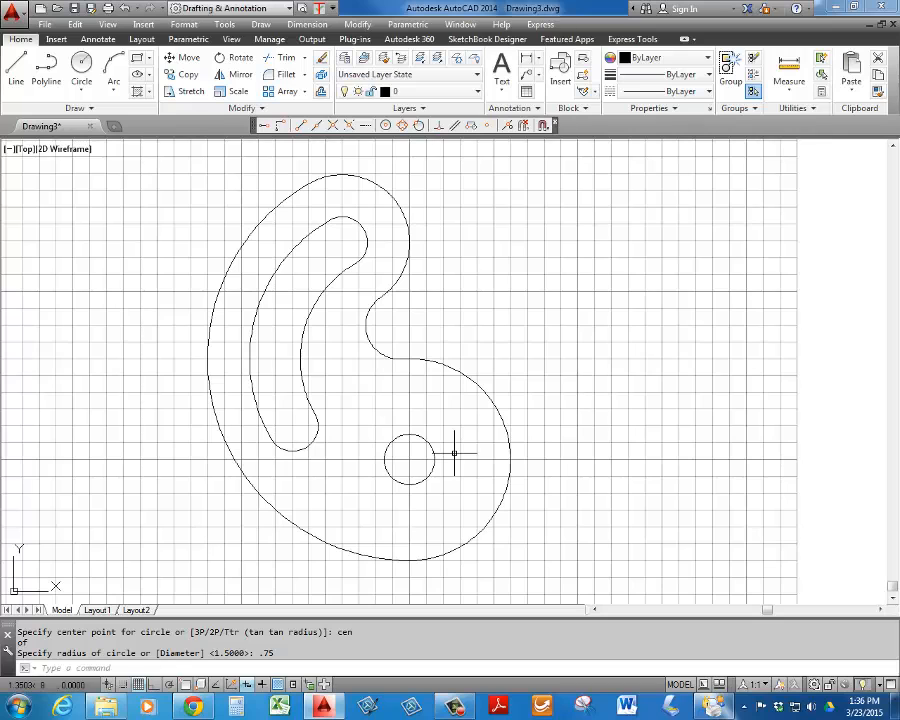
pyautogui.moveTo(368, 398); pyautogui.dragTo(374, 424, button='middle')
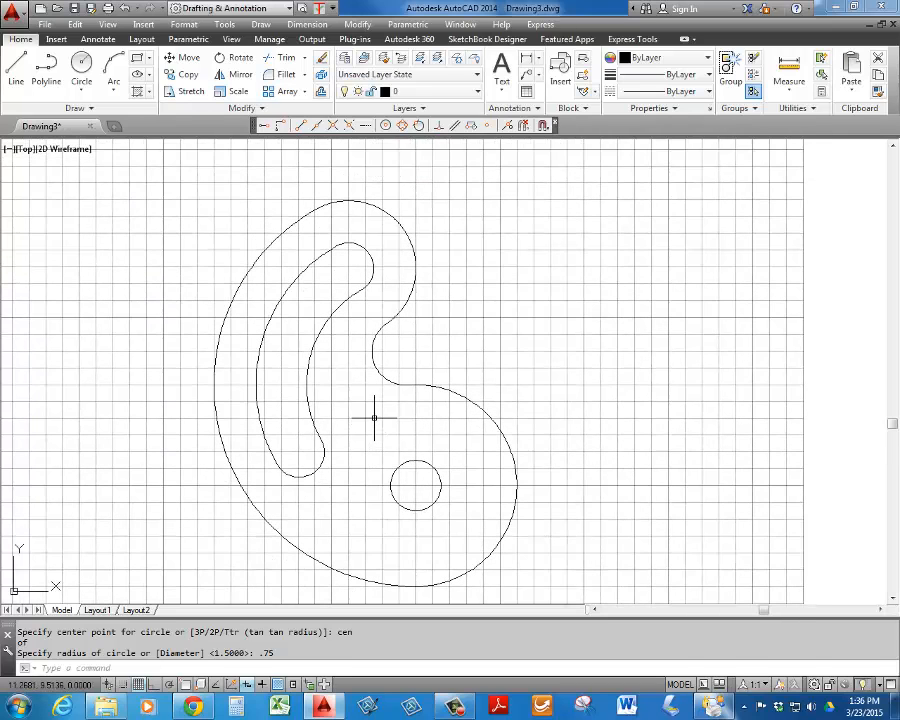
pyautogui.press('F7')
pyautogui.moveTo(374, 418); pyautogui.dragTo(395, 412, button='middle')
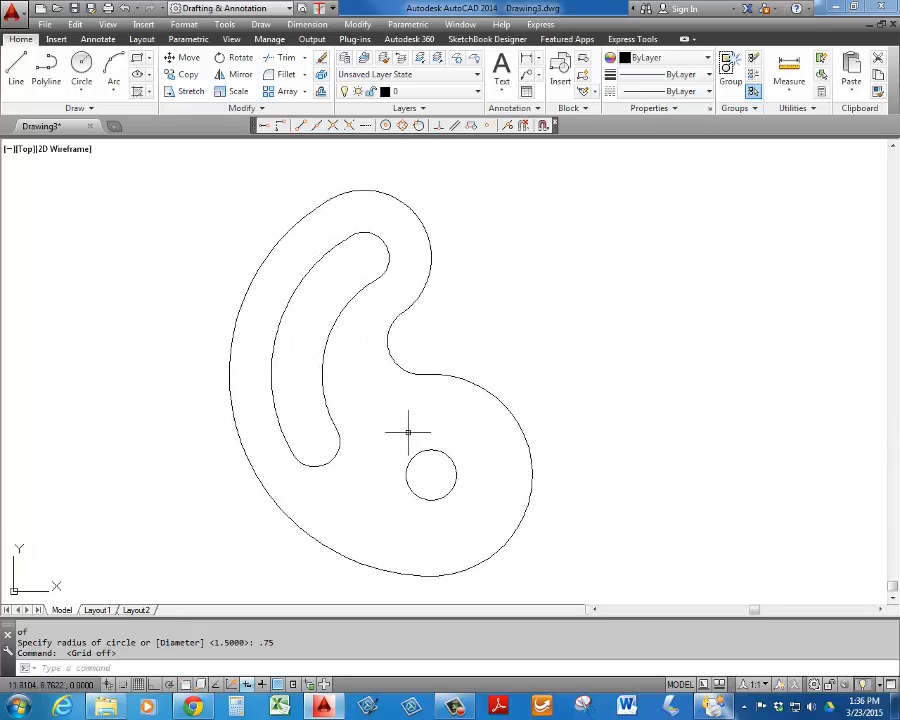
# Start saving the drawing and dismiss the save dialog without saving
pyautogui.click(75, 9)
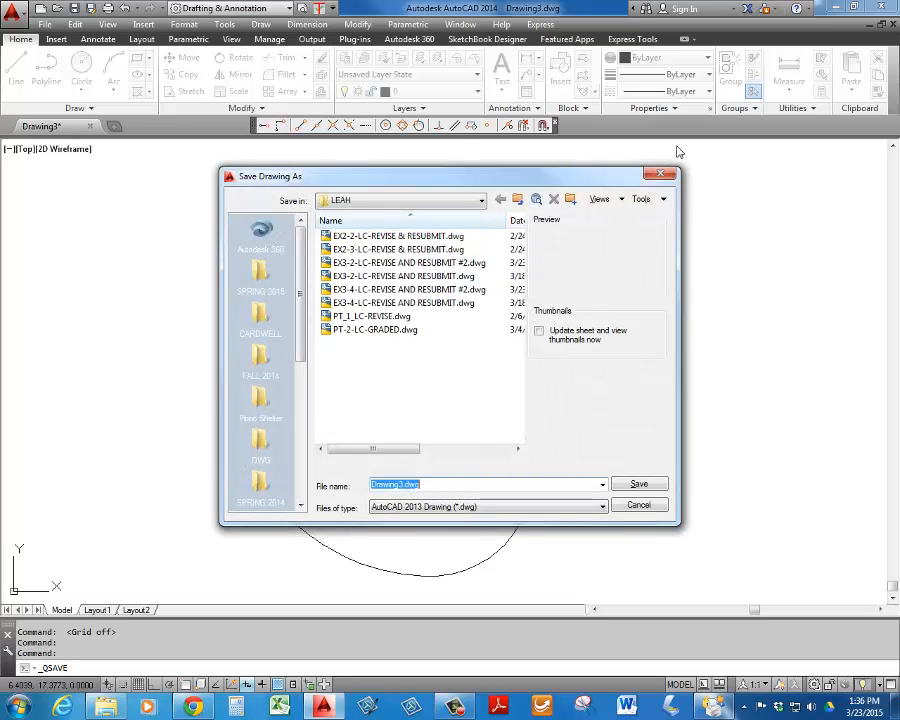
pyautogui.click(661, 174)
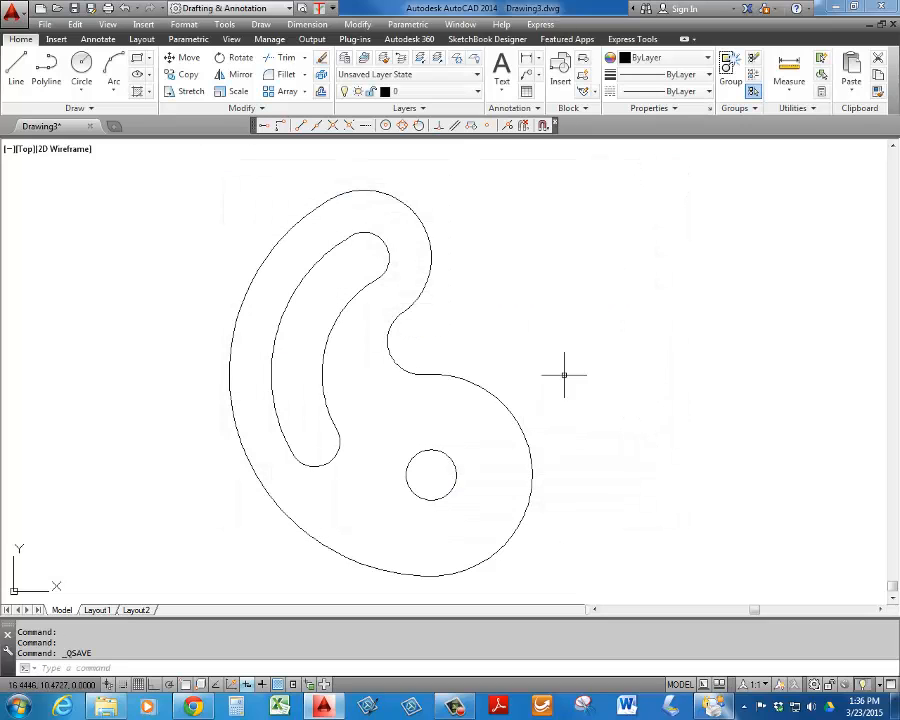